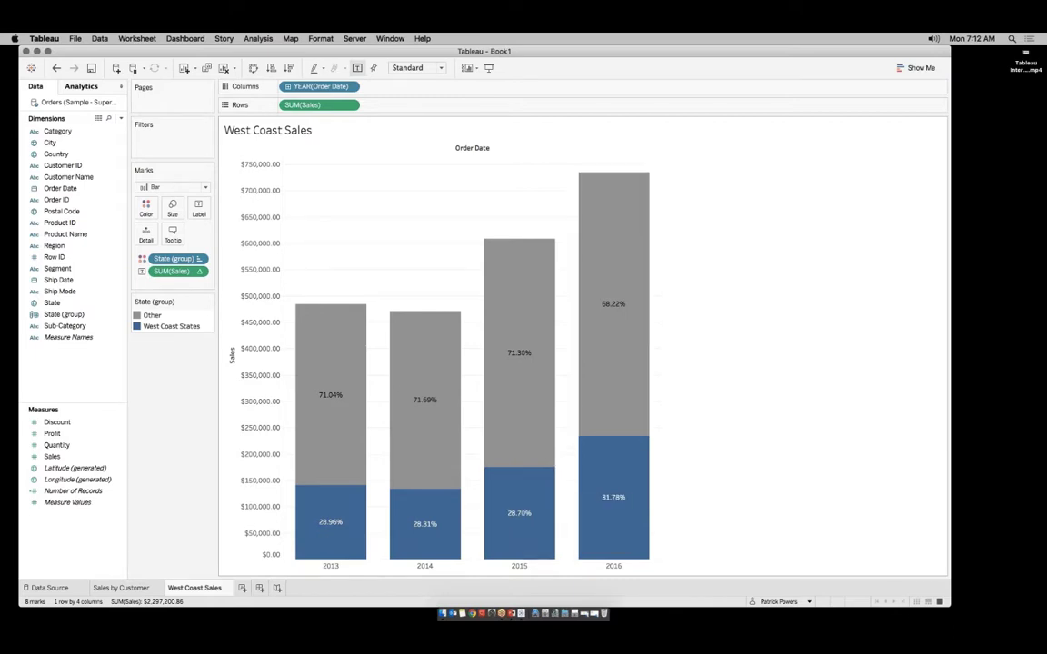
Step: Add a new worksheet and rename it YoY Sales
left_click(242, 589)
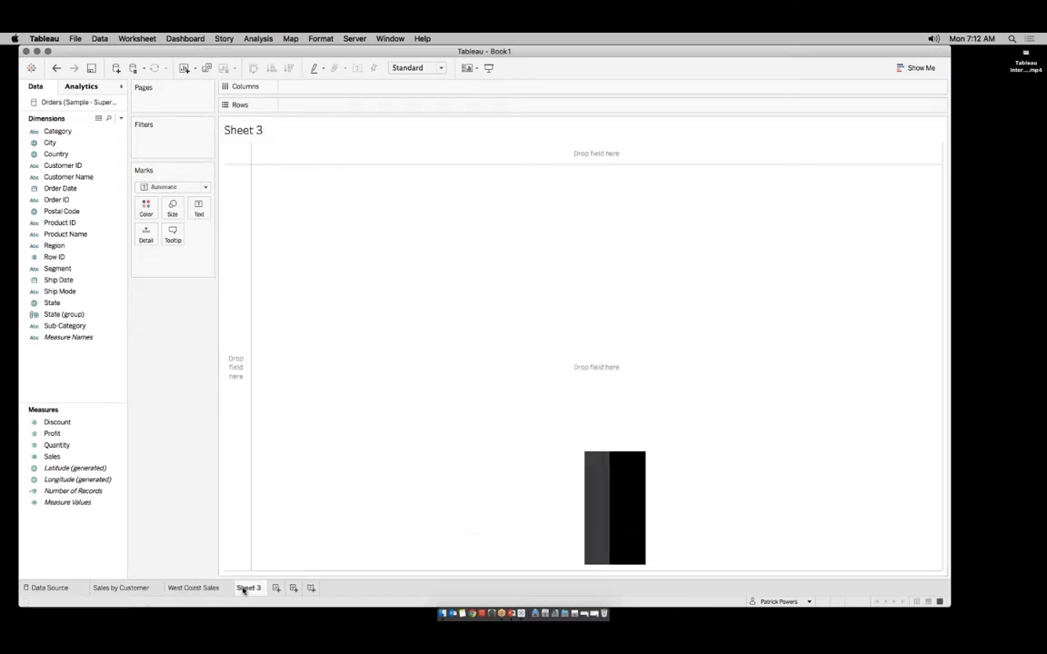
right_click(243, 589)
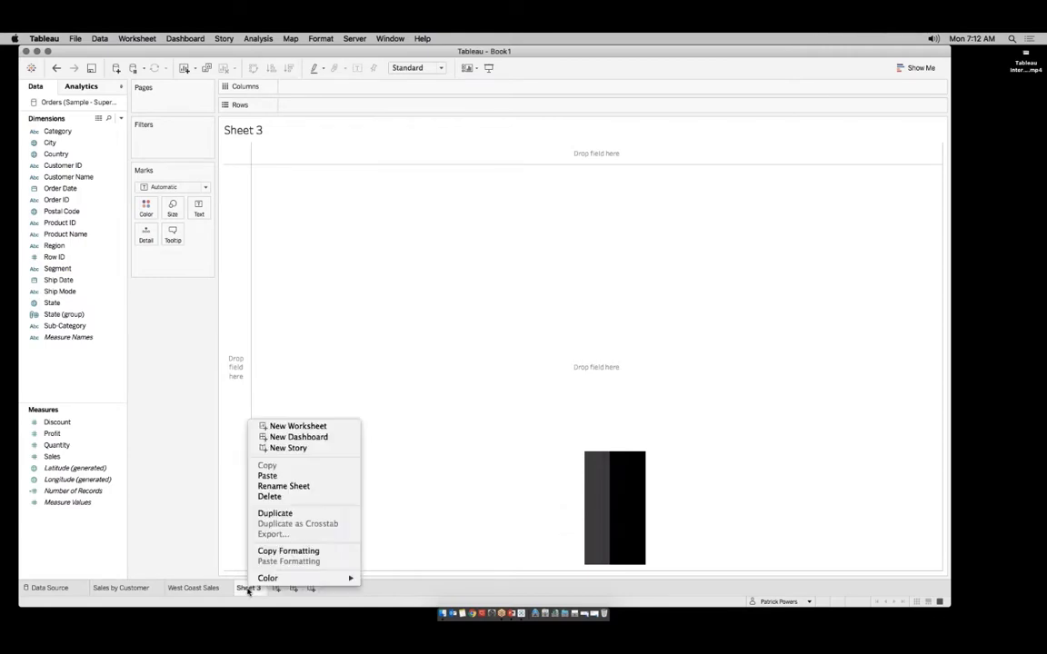
left_click(305, 488)
type("Y")
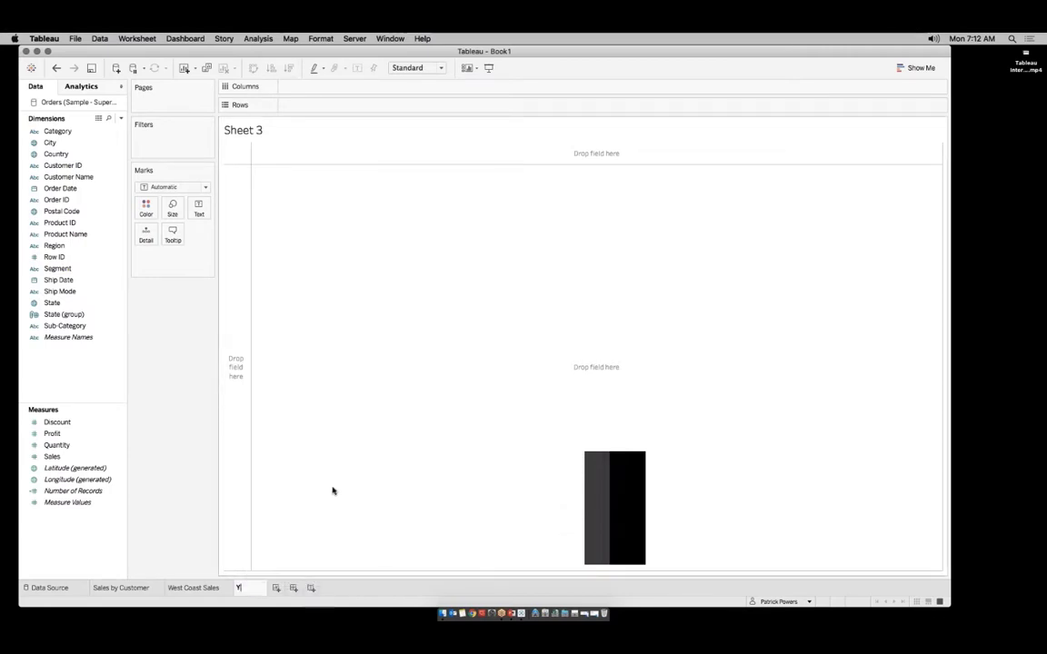
type("oY Sales")
key("Return")
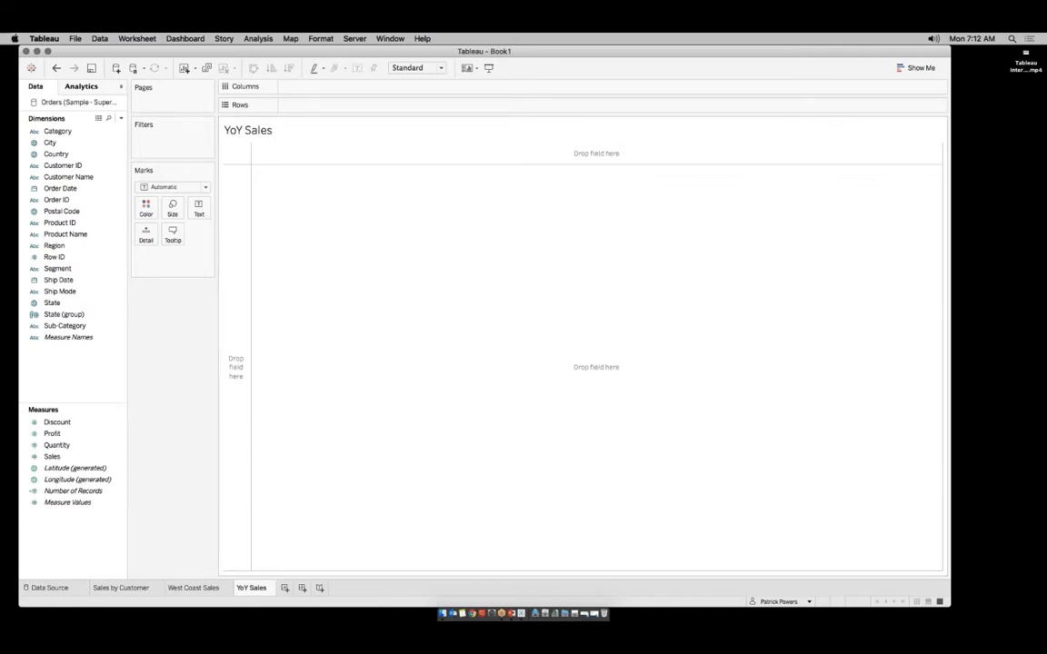
Step: Start a new calculated field named 2015 Sales
right_click(76, 369)
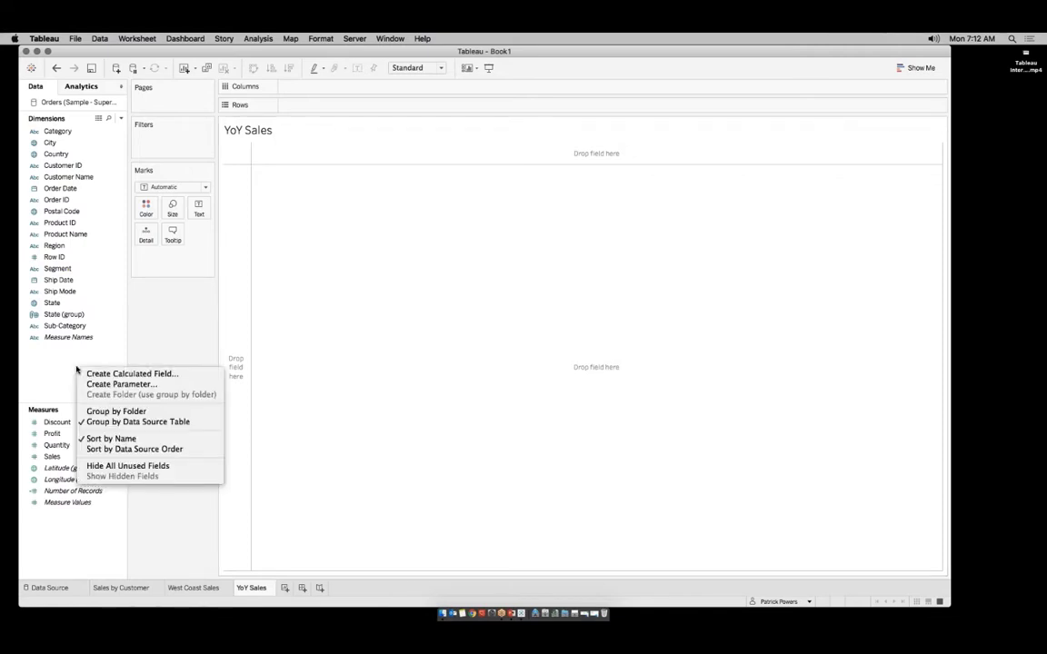
left_click(141, 373)
type("2015 Sales")
key("Tab")
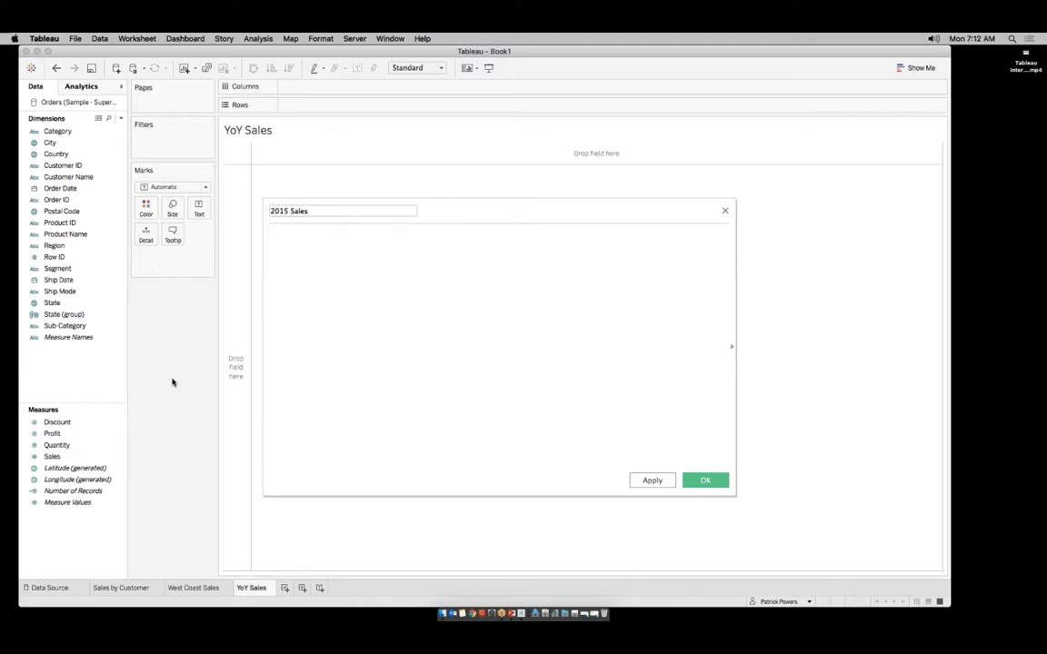
Step: Enter the formula IF YEAR([Order Date]) = 2015 THEN [Sales] END and save the calculated field
type("if")
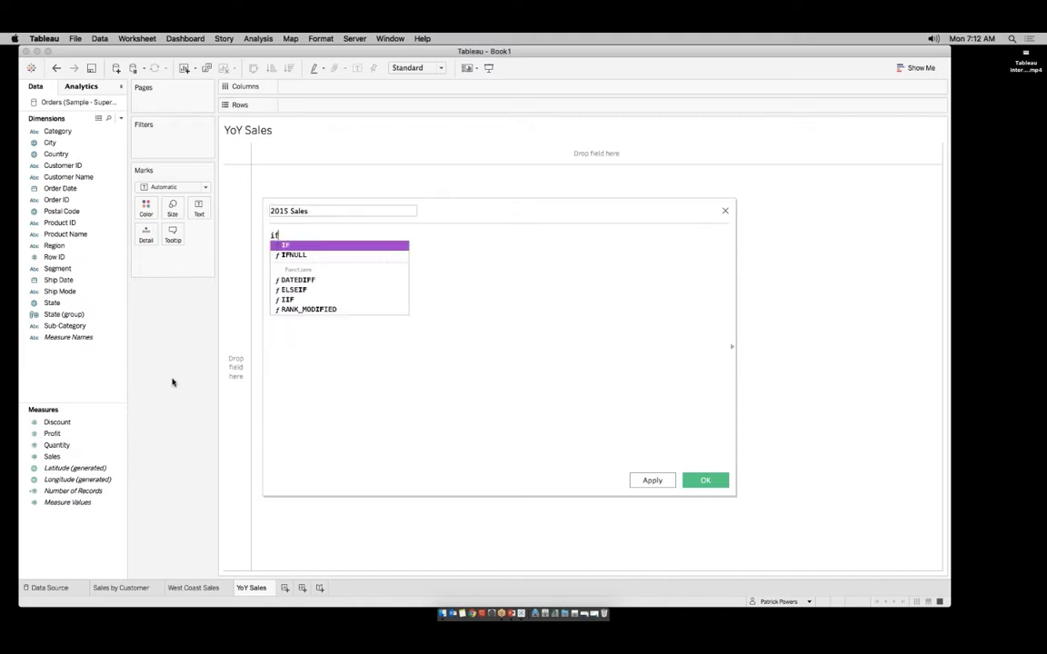
key("Return")
type("year")
key("Return")
type("ord")
key("Return")
type("= 2")
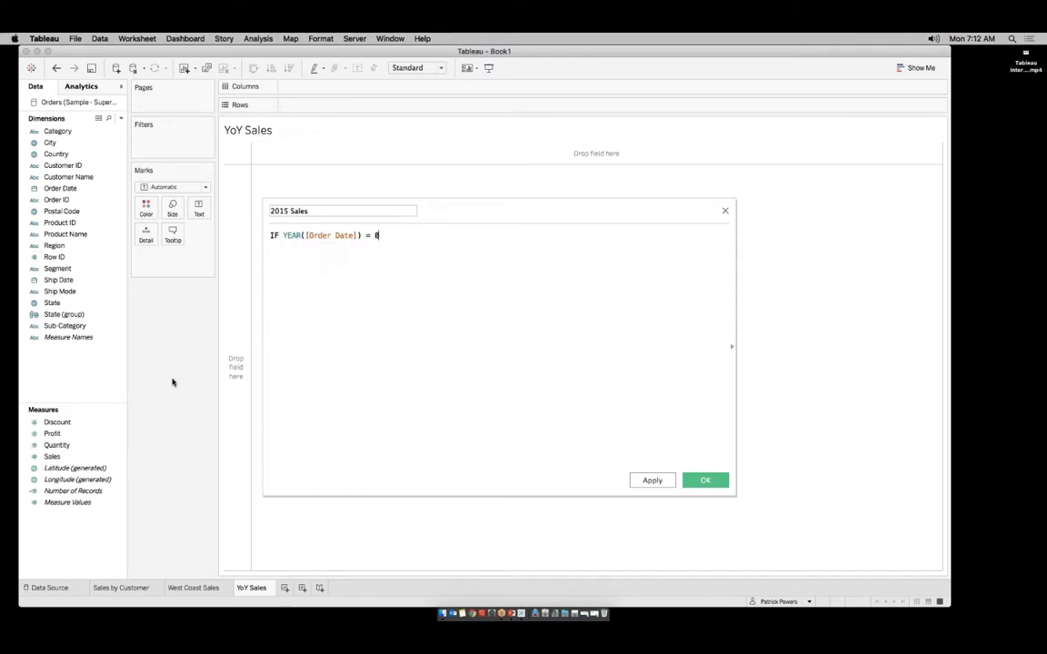
type("015 th")
key("Return")
type("sal")
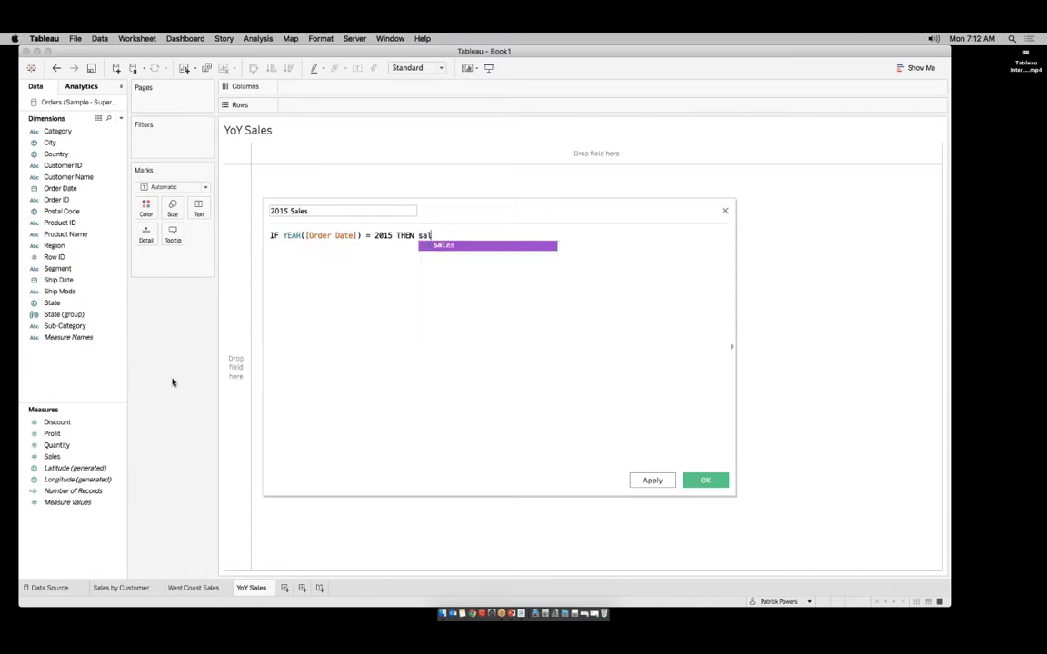
key("Return")
type("en")
key("Return")
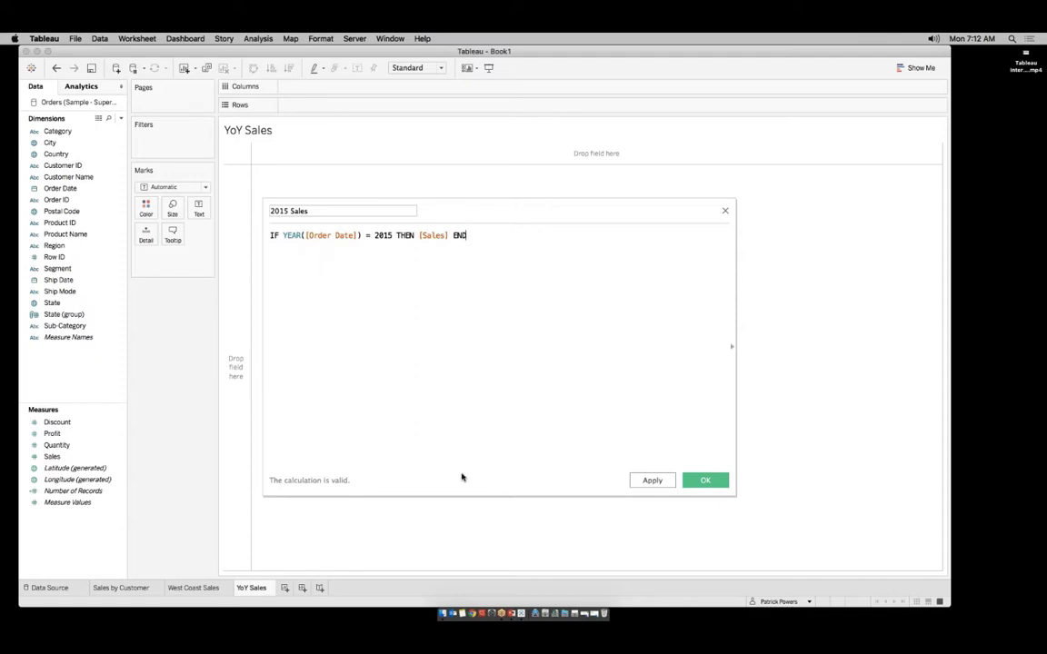
left_click(700, 480)
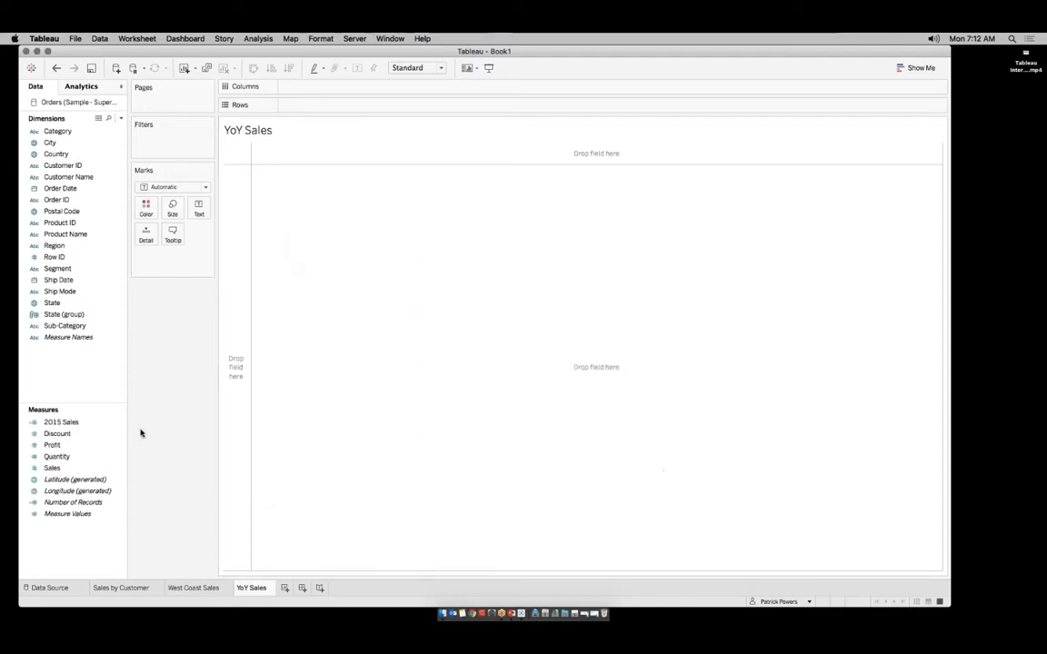
Step: Duplicate the 2015 Sales measure
left_click(76, 423)
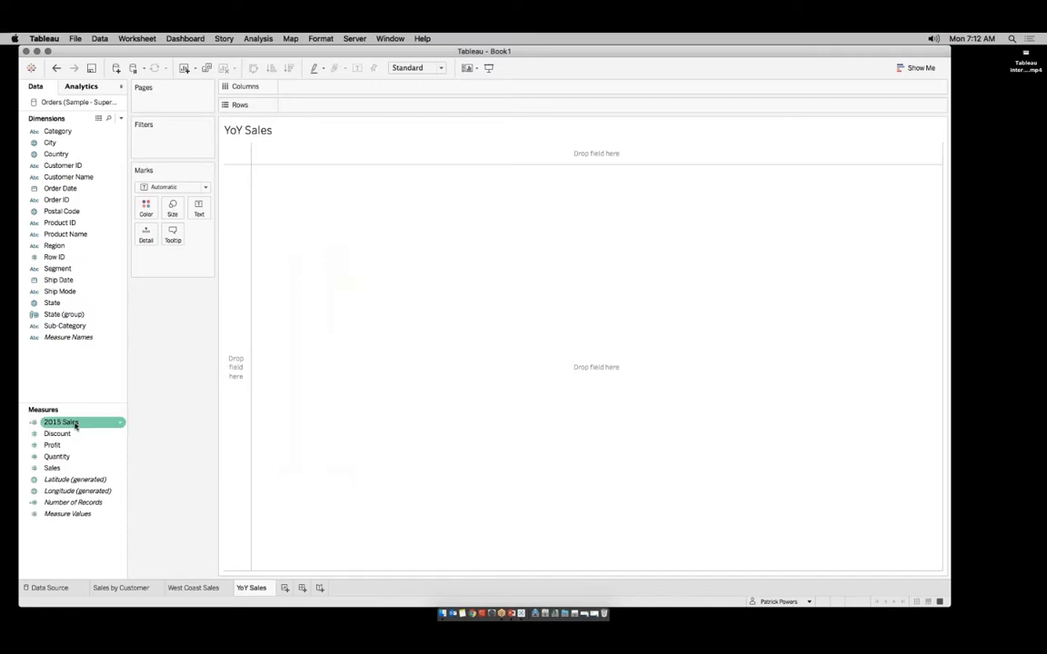
right_click(75, 424)
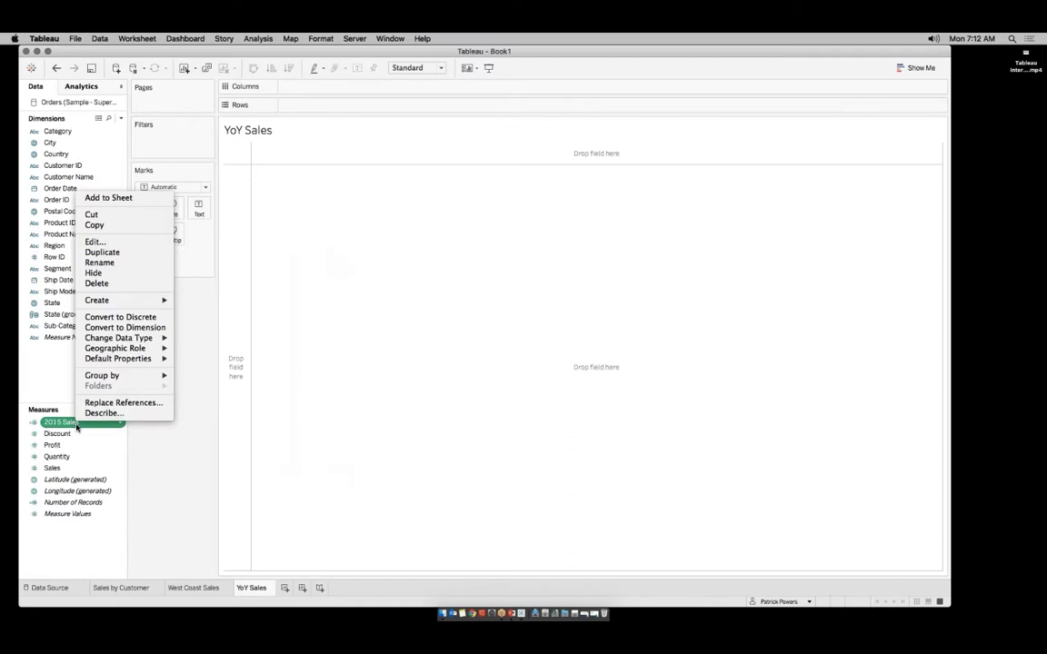
left_click(128, 259)
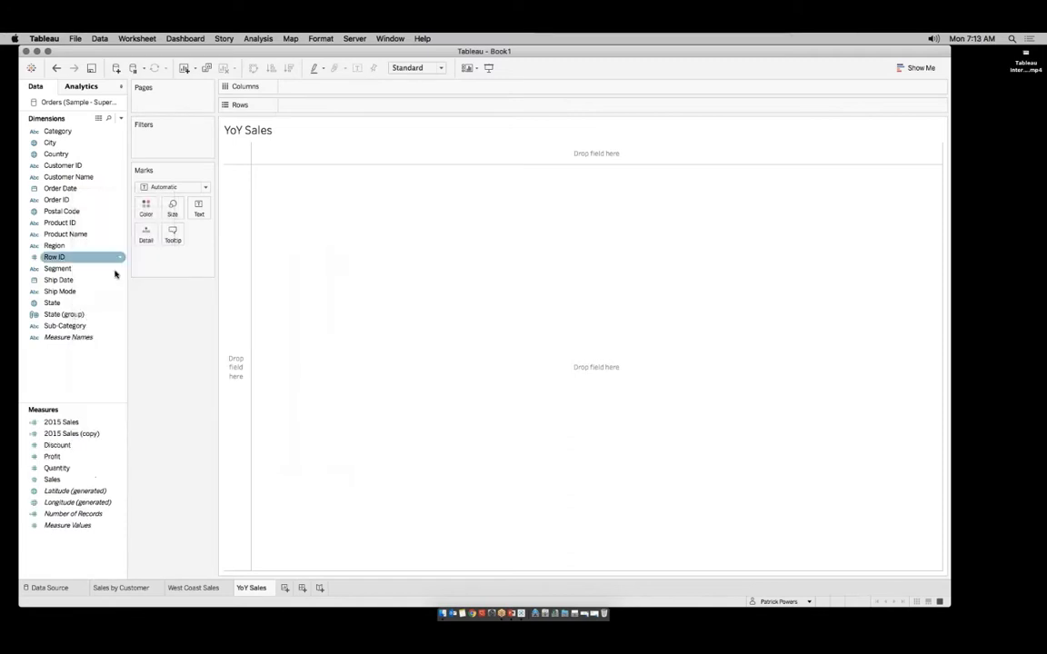
Step: Rename the copied measure as 2016 Sales
right_click(87, 435)
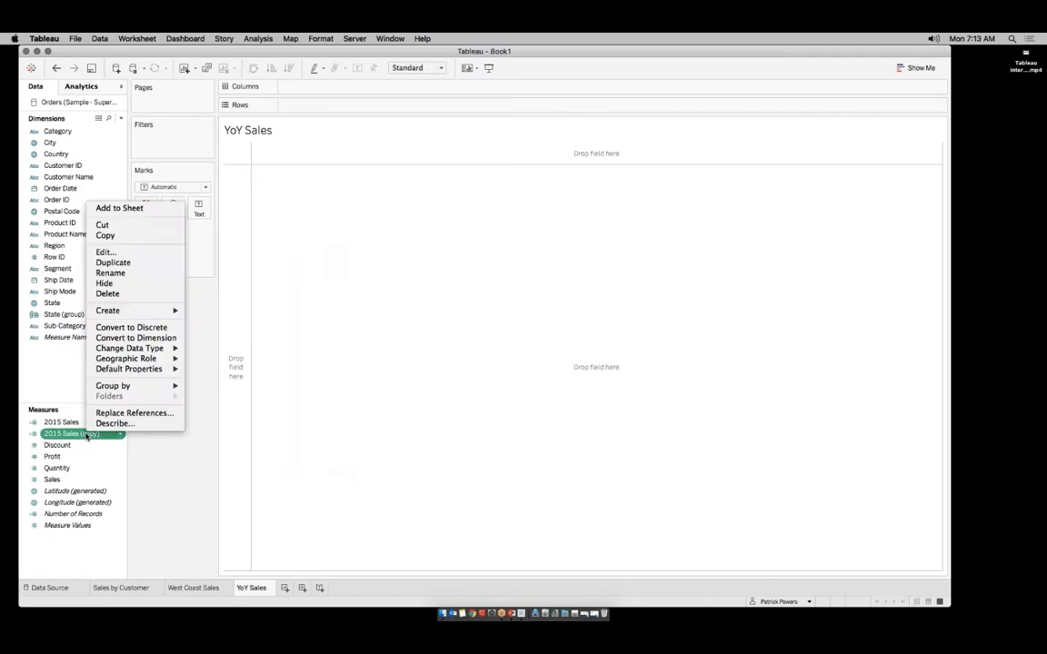
left_click(129, 272)
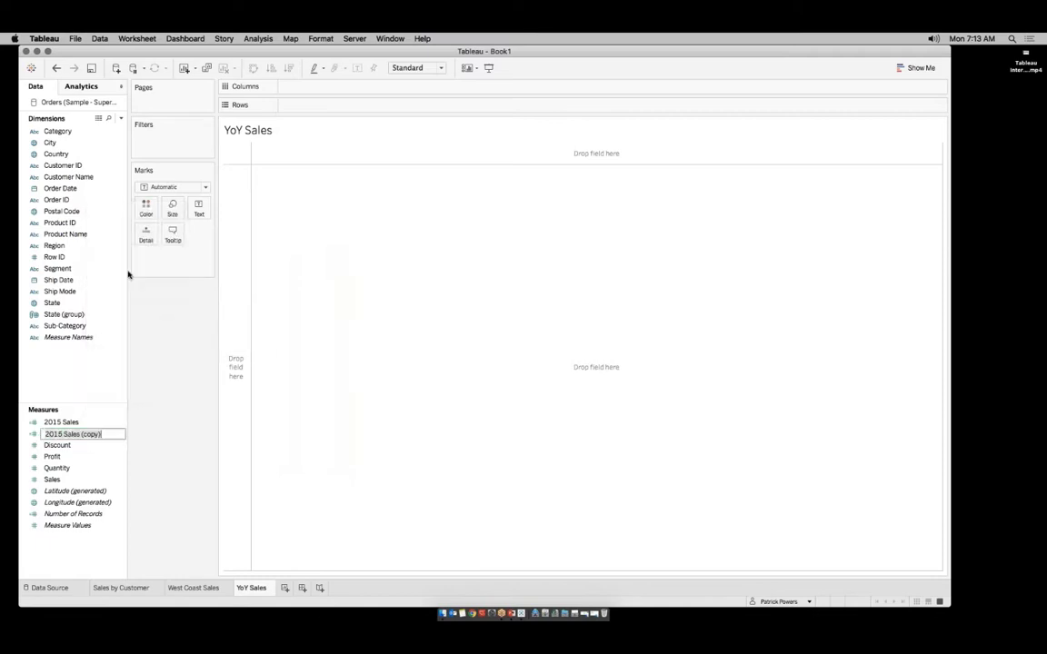
left_click(61, 435)
key("BackSpace")
type("6")
key("BackSpace")
key("BackSpace")
key("BackSpace")
key("BackSpace")
key("BackSpace")
key("BackSpace")
key("BackSpace")
key("Return")
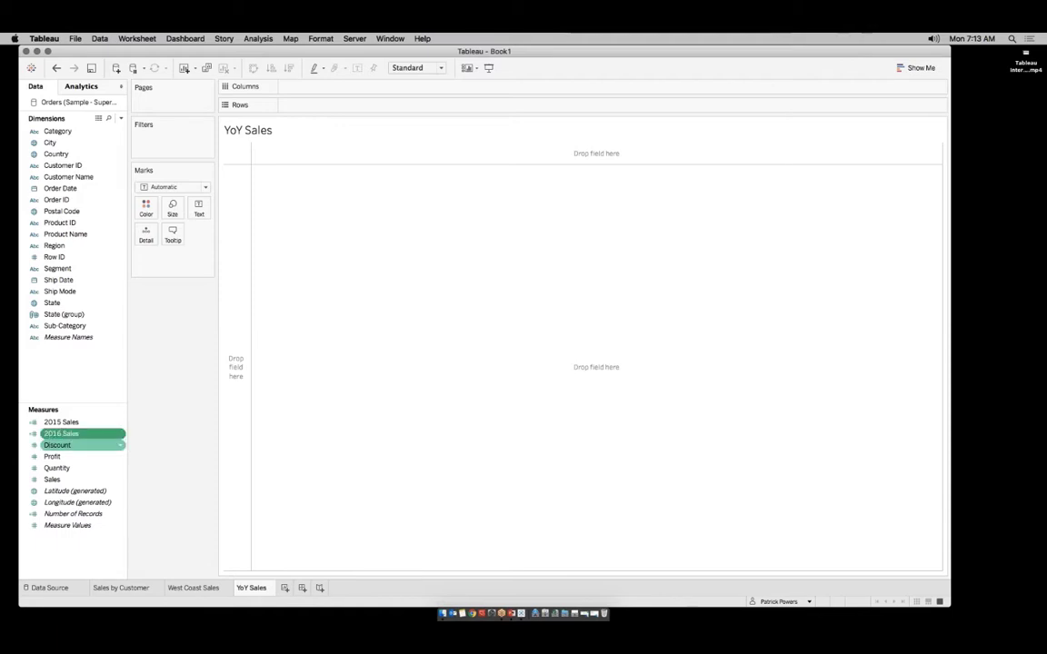
Step: Edit the 2016 Sales formula so the order year equals 2016, and save it
right_click(84, 435)
left_click(145, 251)
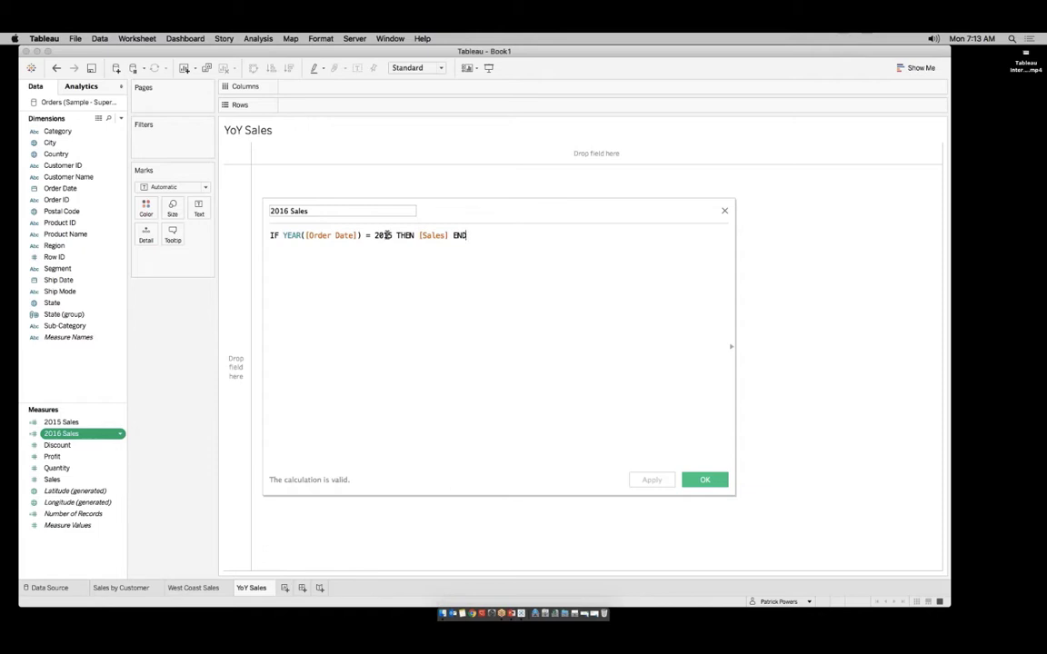
left_click_drag(387, 236, 392, 235)
type("6")
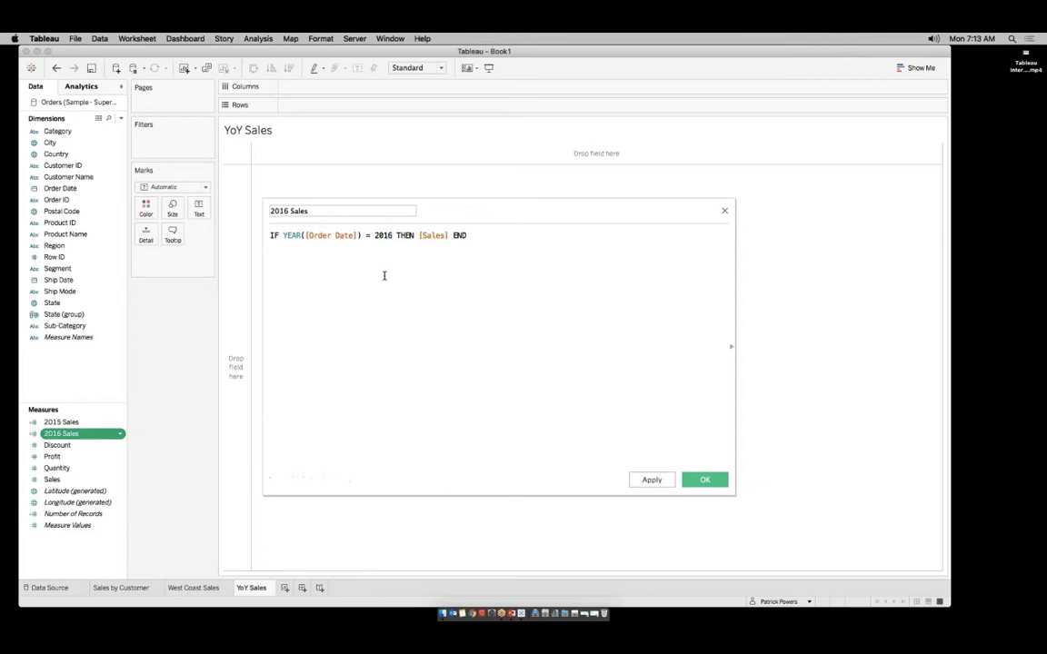
left_click(701, 480)
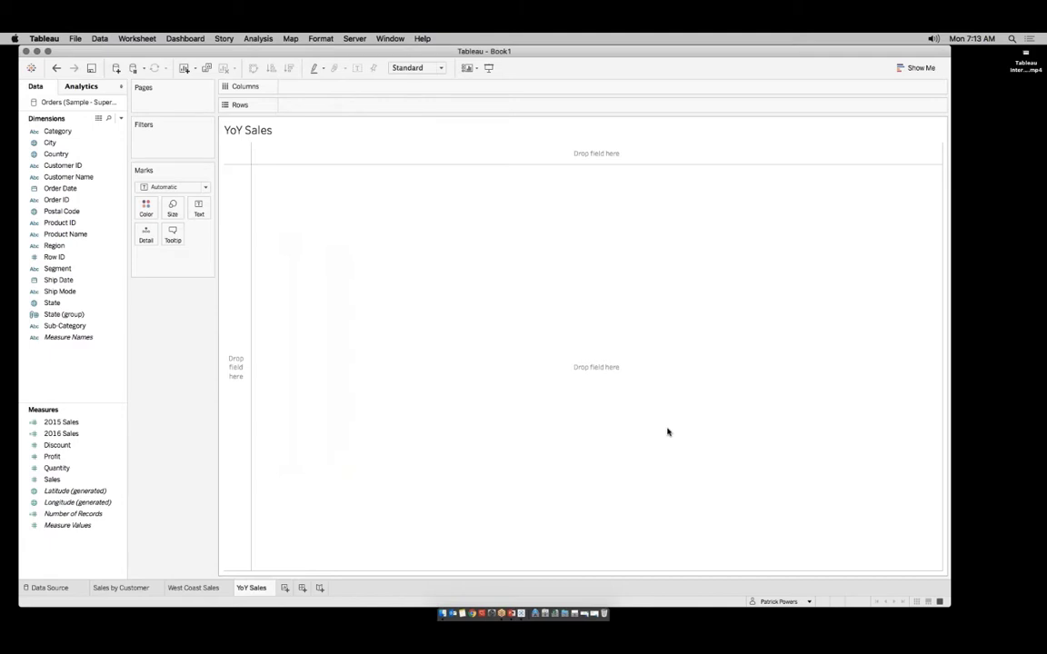
Step: Place 2015 Sales on Columns and Category followed by Sub-Category on Rows
left_click(54, 423)
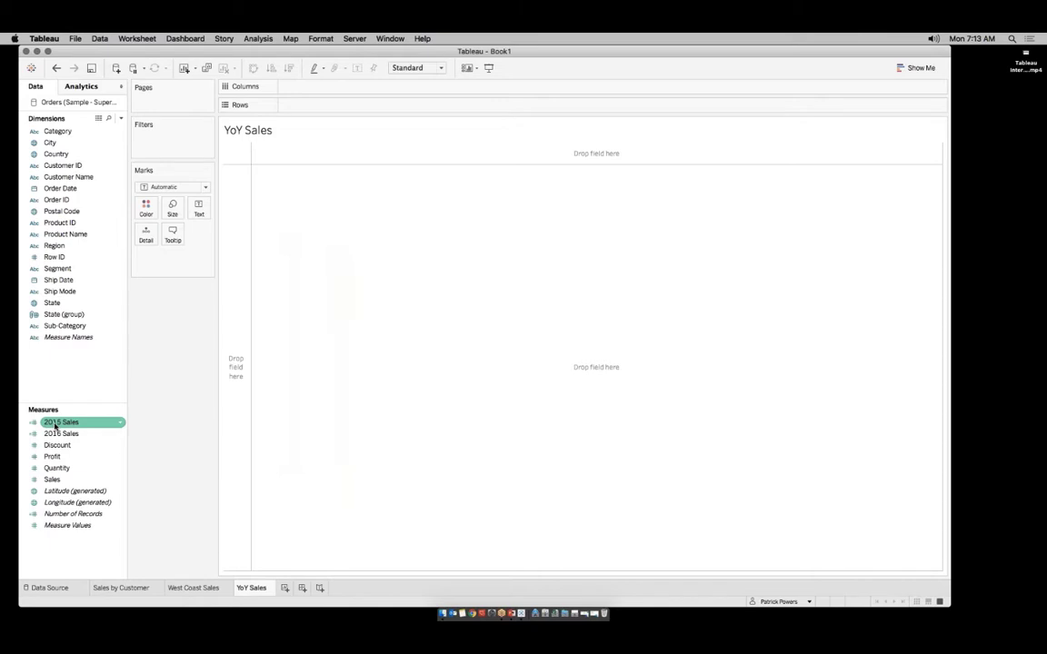
left_click_drag(54, 425, 348, 91)
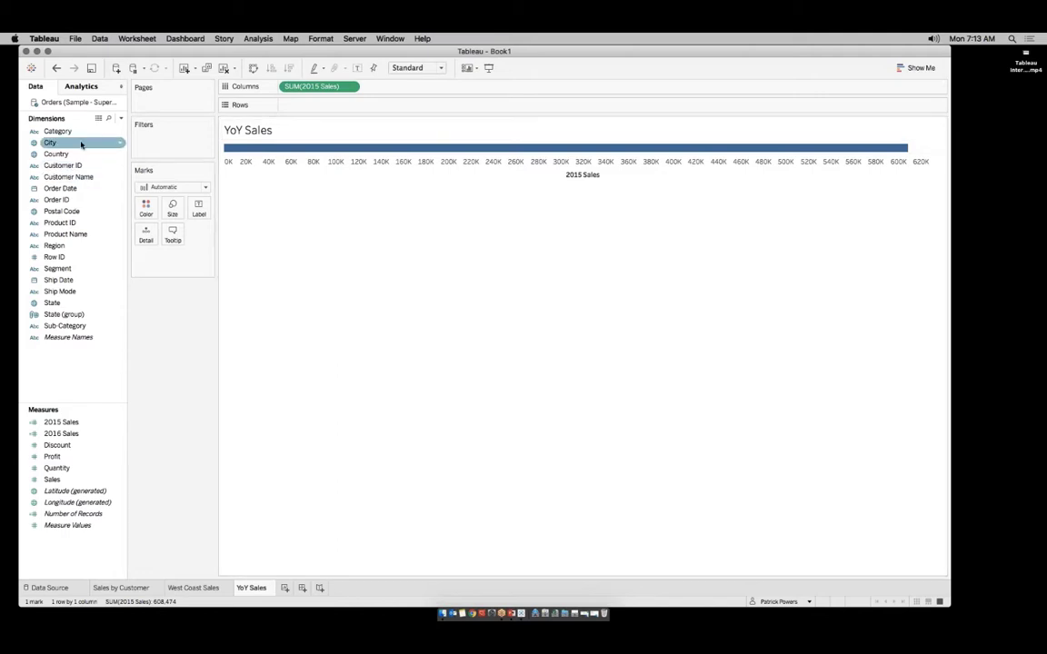
left_click_drag(77, 133, 299, 108)
left_click_drag(65, 325, 400, 106)
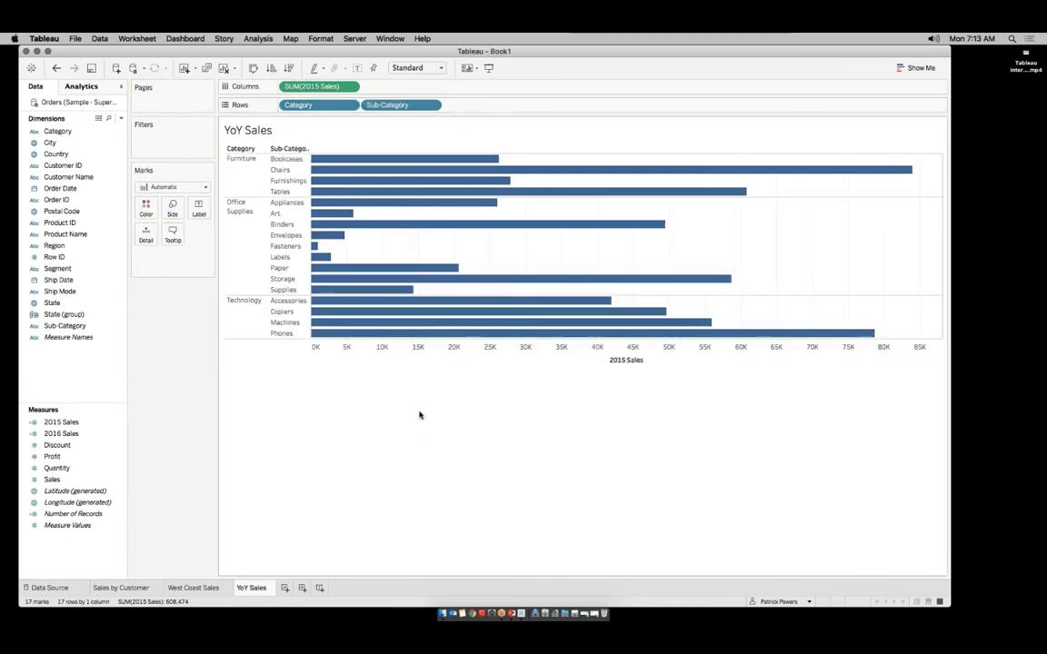
Step: Add 2016 Sales to the 2015 Sales axis and move Measure Names from Rows to Color
left_click(116, 434)
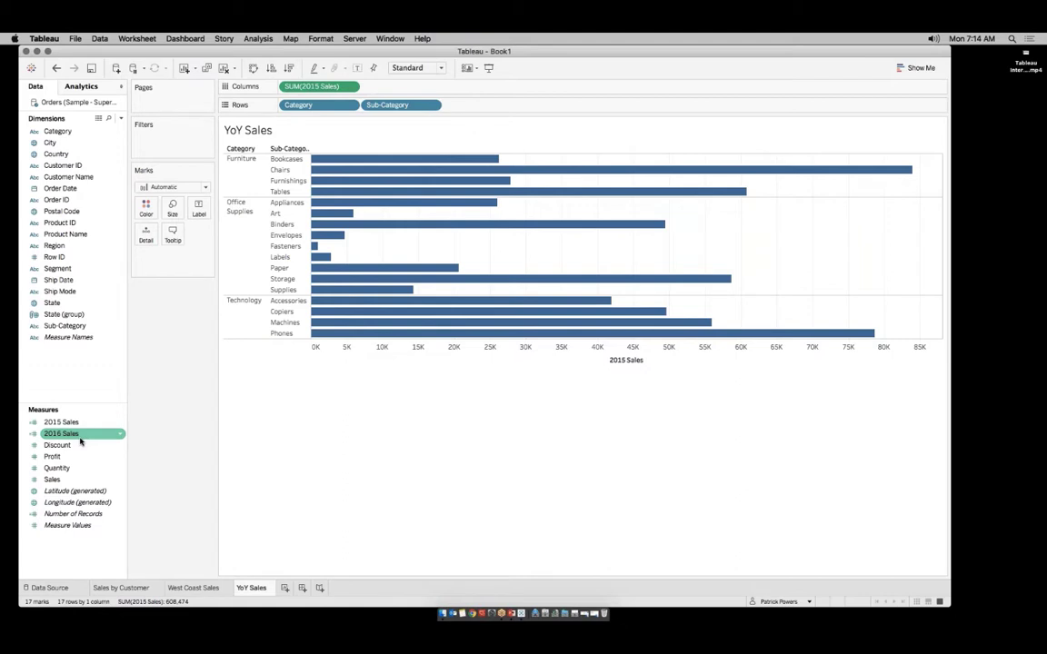
left_click_drag(55, 439, 575, 361)
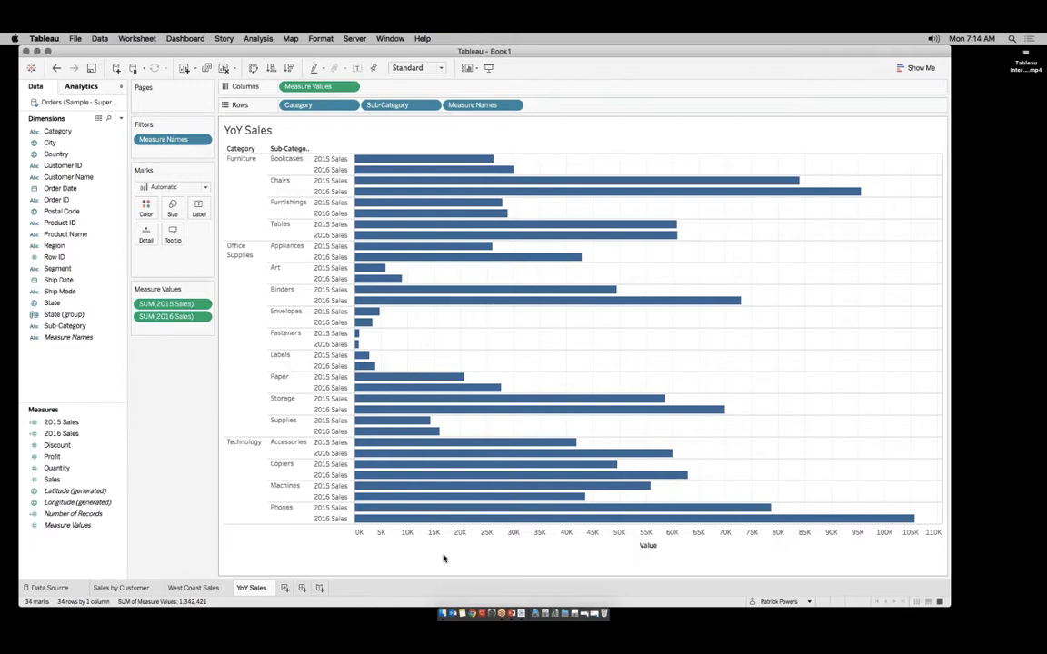
mouse_move(411, 498)
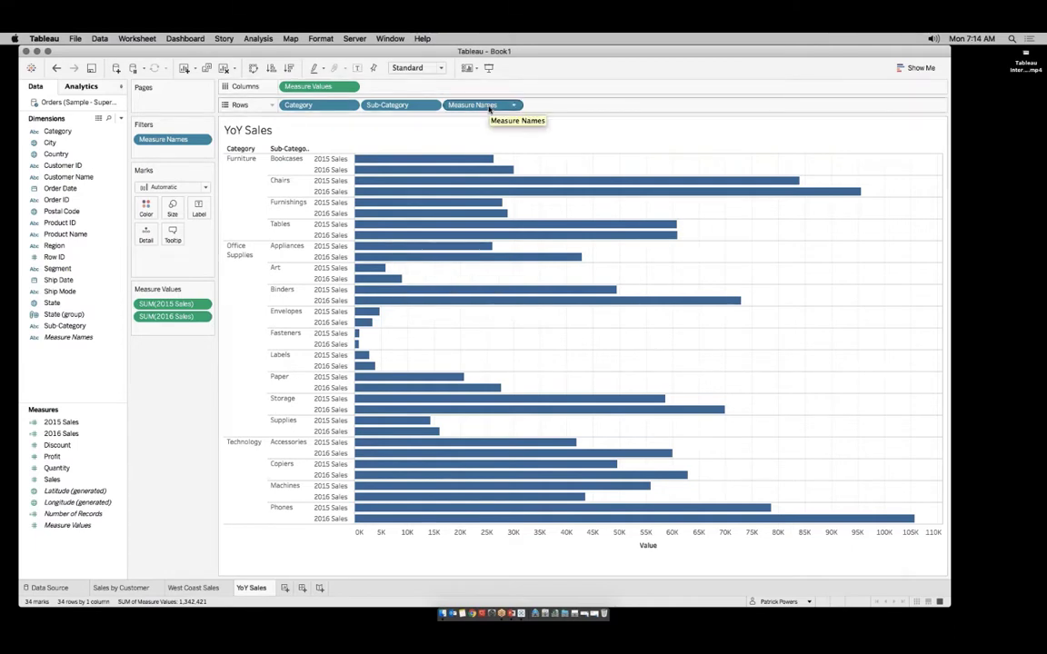
left_click_drag(488, 108, 149, 213)
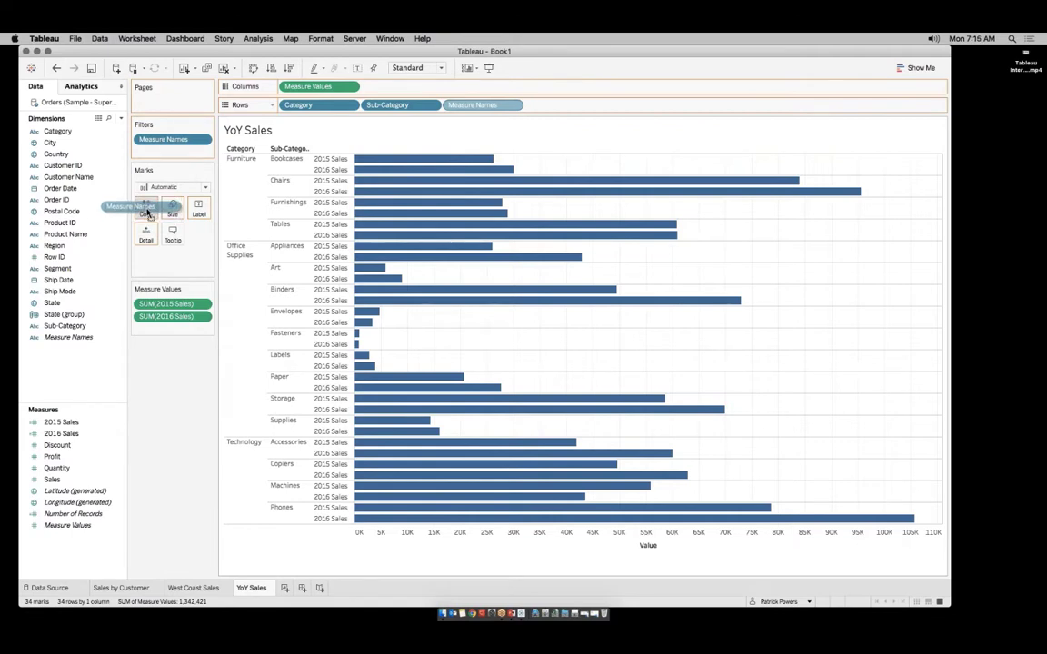
left_click_drag(149, 213, 149, 213)
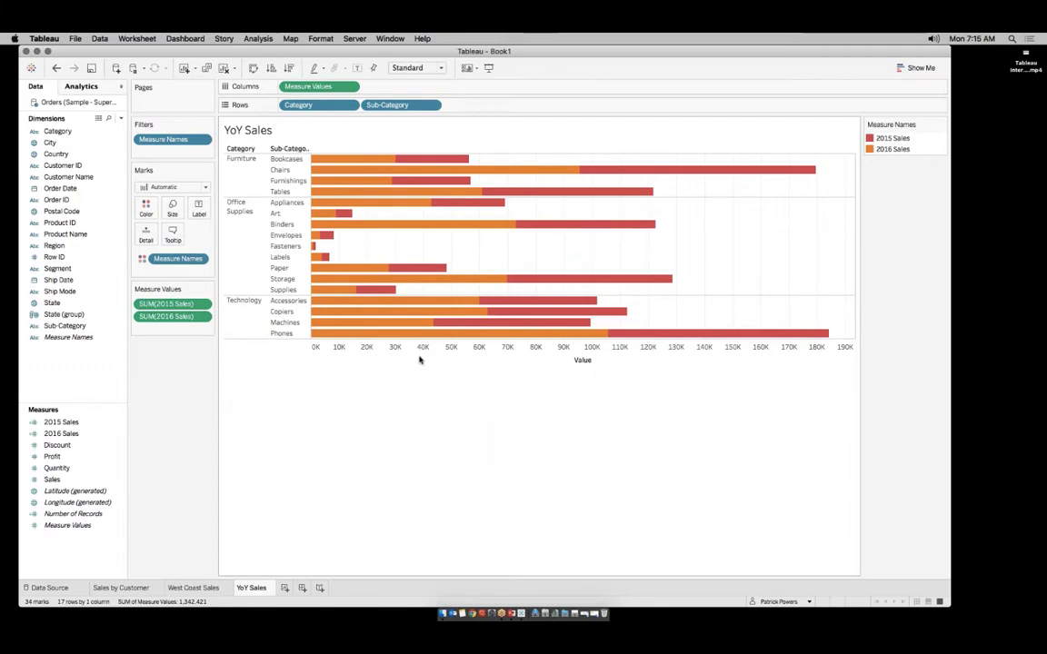
Step: Move the Measure Names color legend beneath the Measure Values card
mouse_move(442, 179)
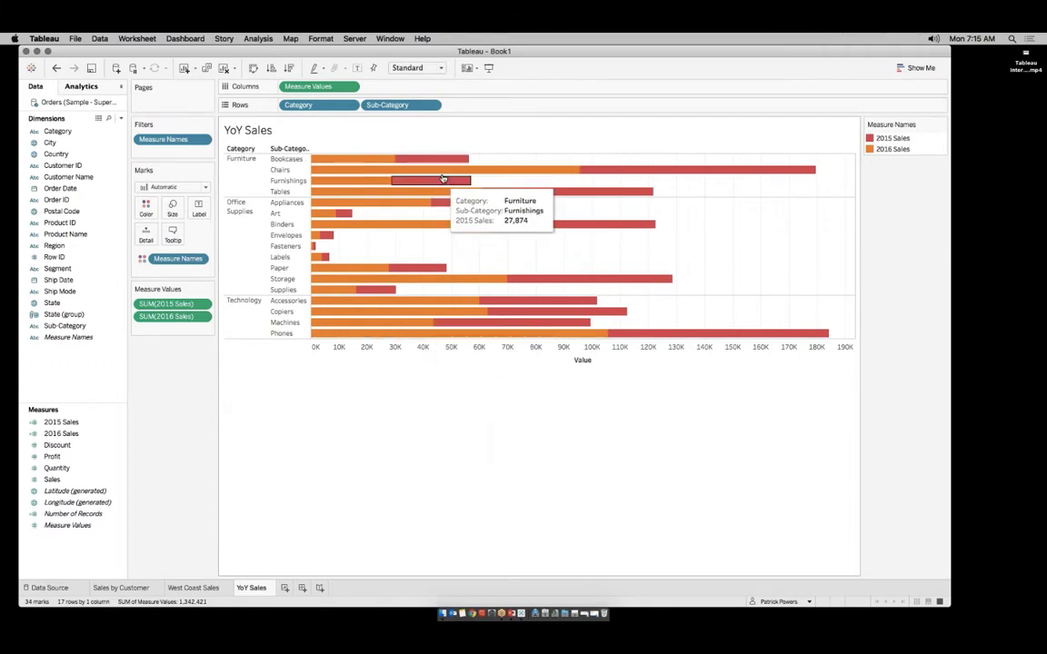
mouse_move(473, 223)
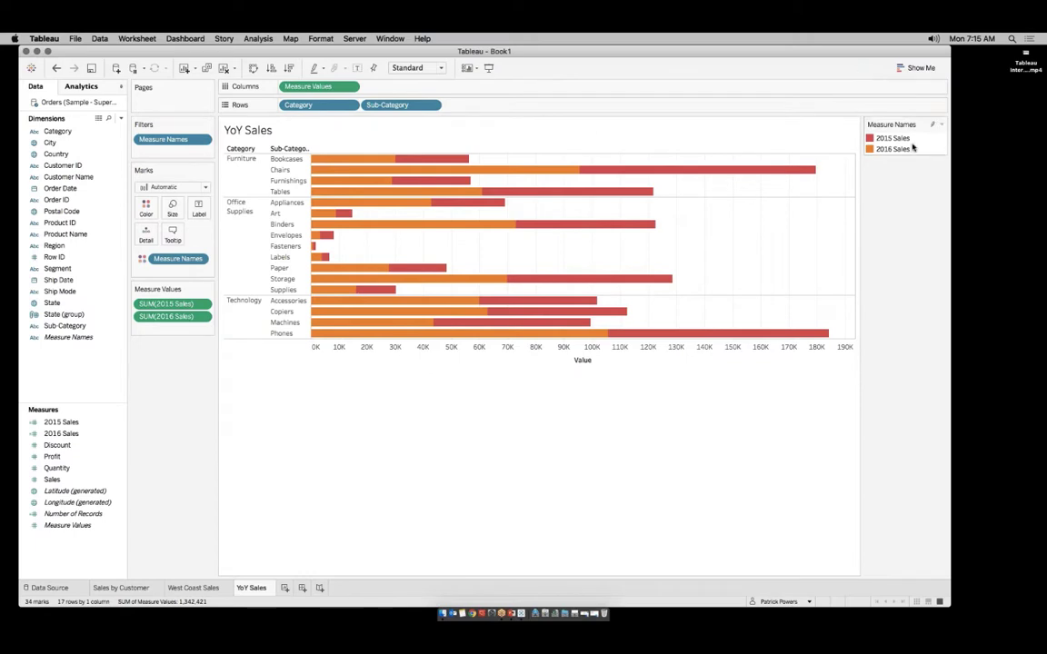
left_click_drag(901, 121, 204, 368)
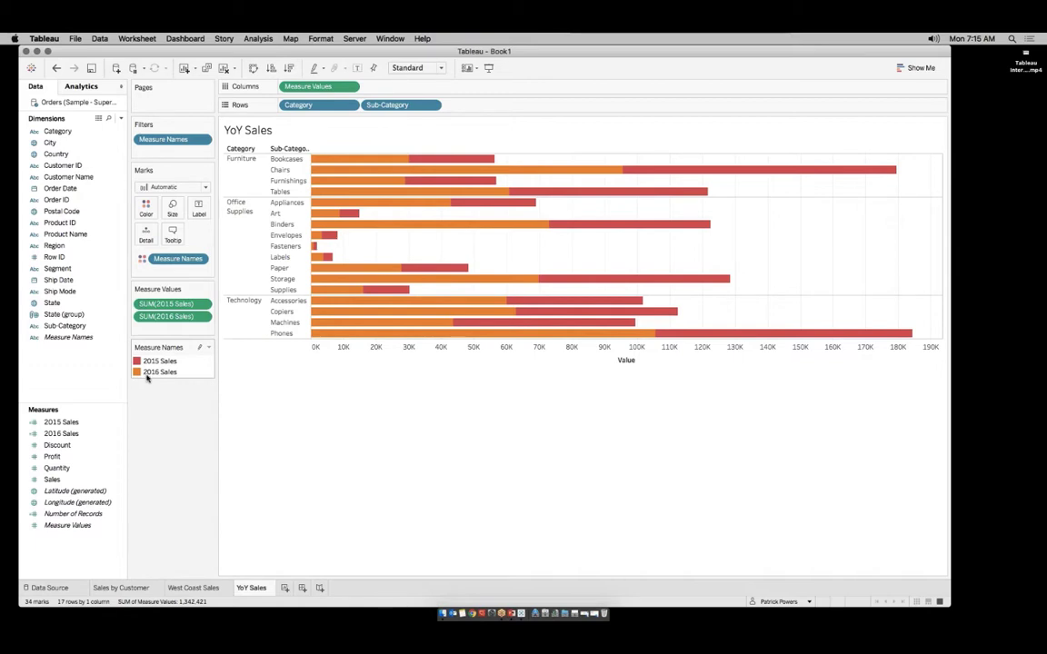
Step: Edit the Measure Names colors so 2015 Sales is blue and 2016 Sales is gray
left_click(208, 349)
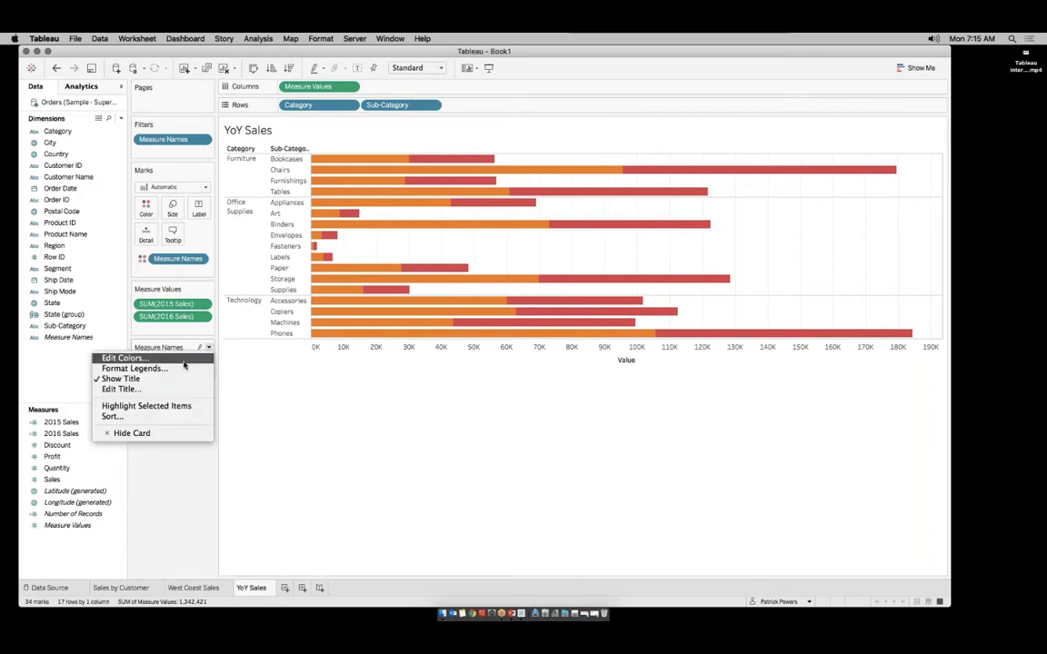
left_click(183, 360)
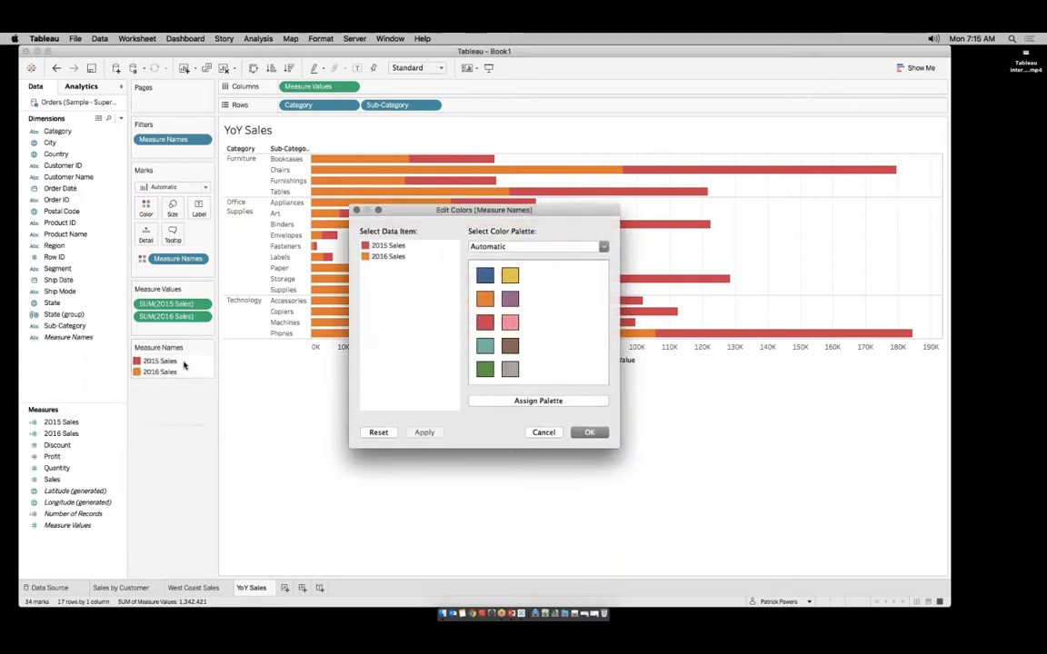
left_click(389, 247)
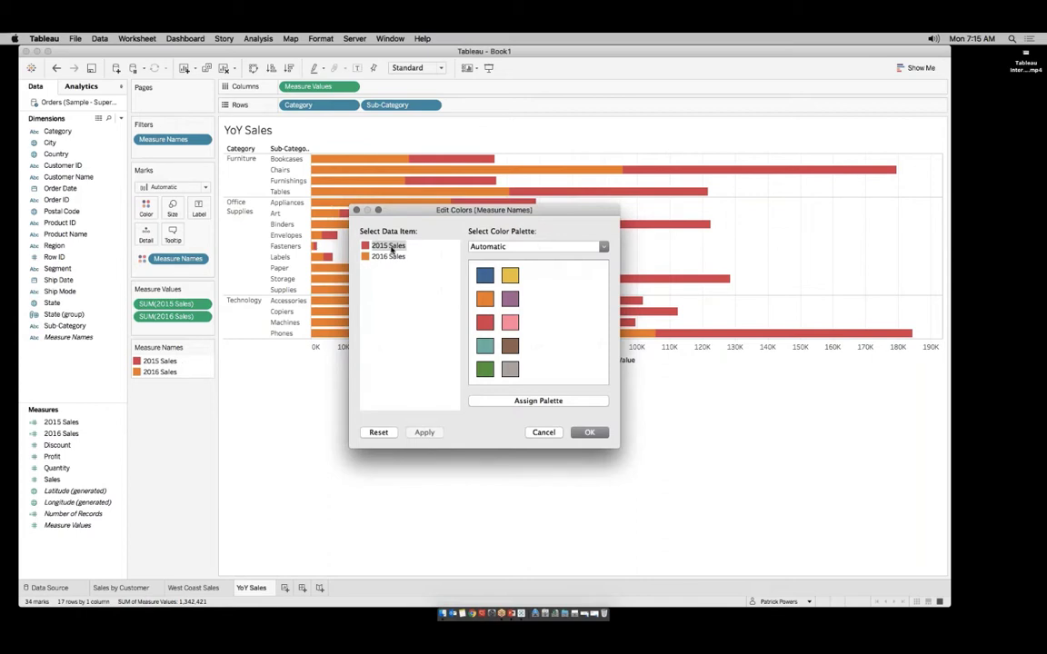
left_click(486, 276)
left_click(391, 256)
left_click(511, 370)
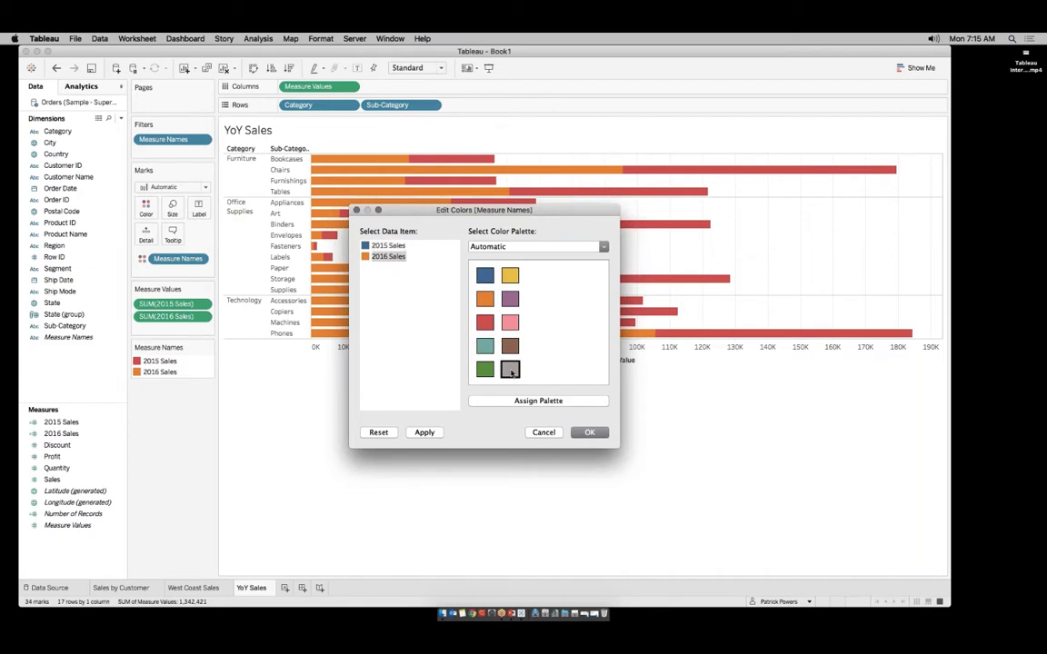
left_click(587, 433)
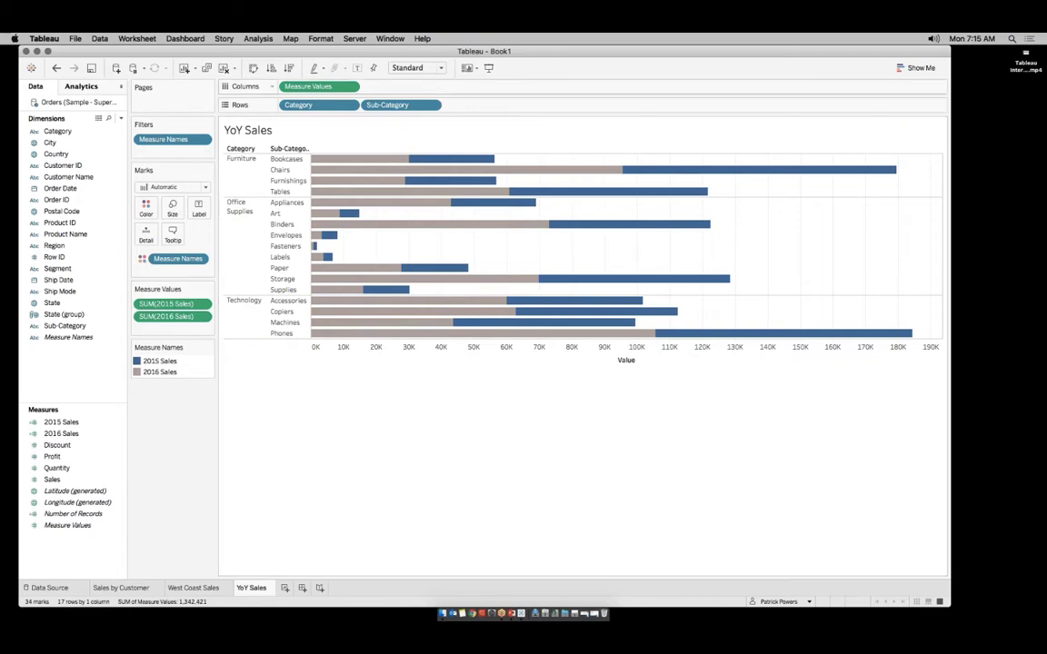
Step: Set the worksheet's fit to Entire View
left_click(443, 68)
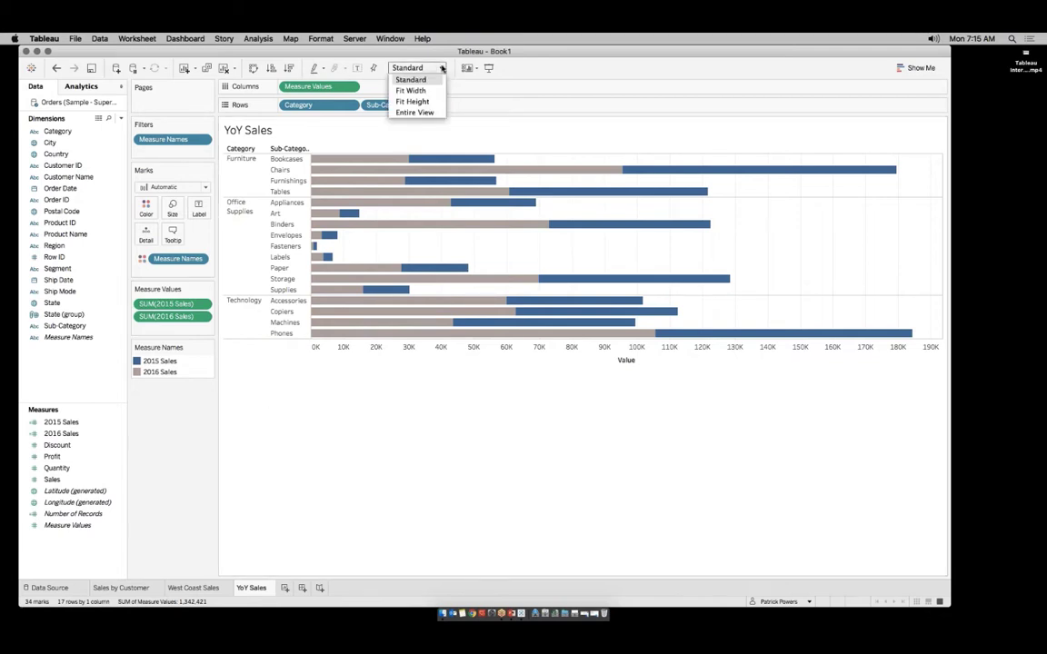
left_click(424, 113)
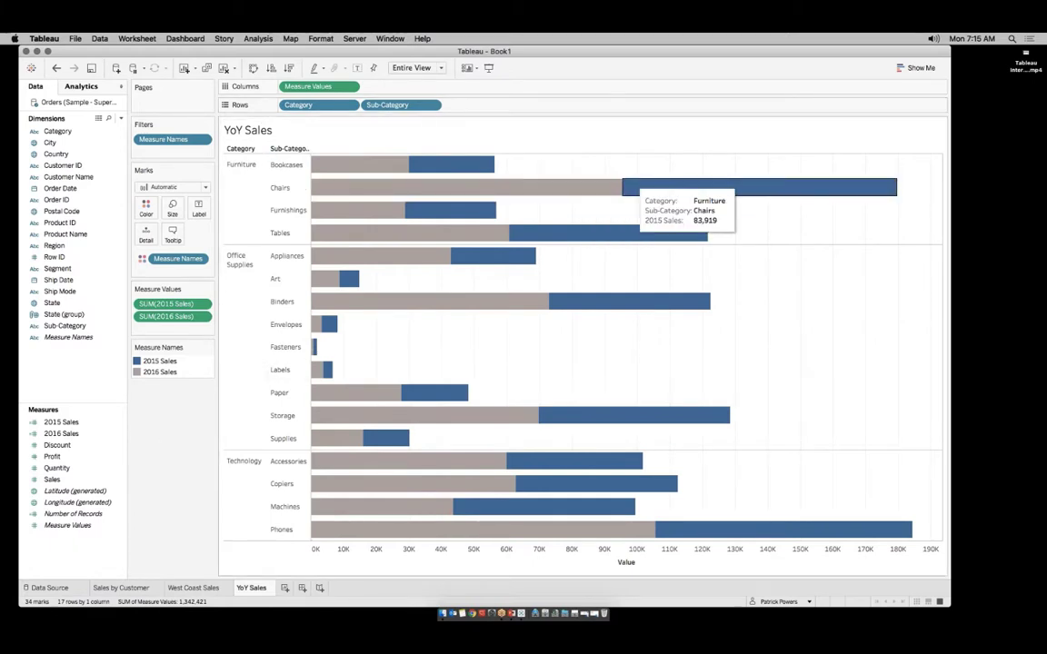
mouse_move(401, 168)
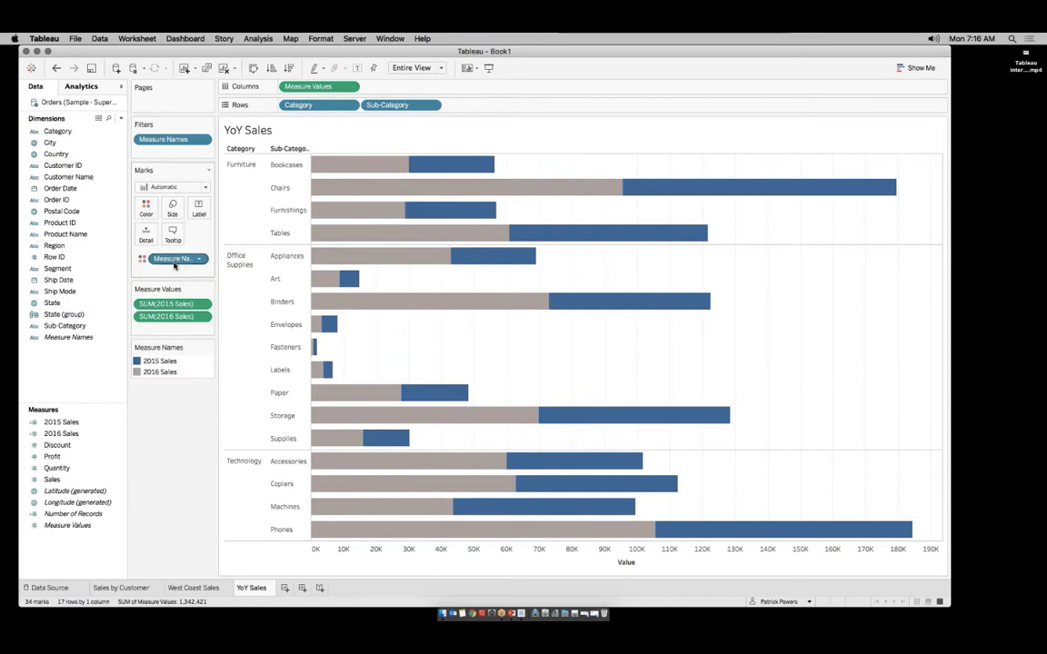
Step: Size the bars by Measure Names as well as coloring them, and hide the Measure Names size legend
left_click_drag(174, 262, 180, 215)
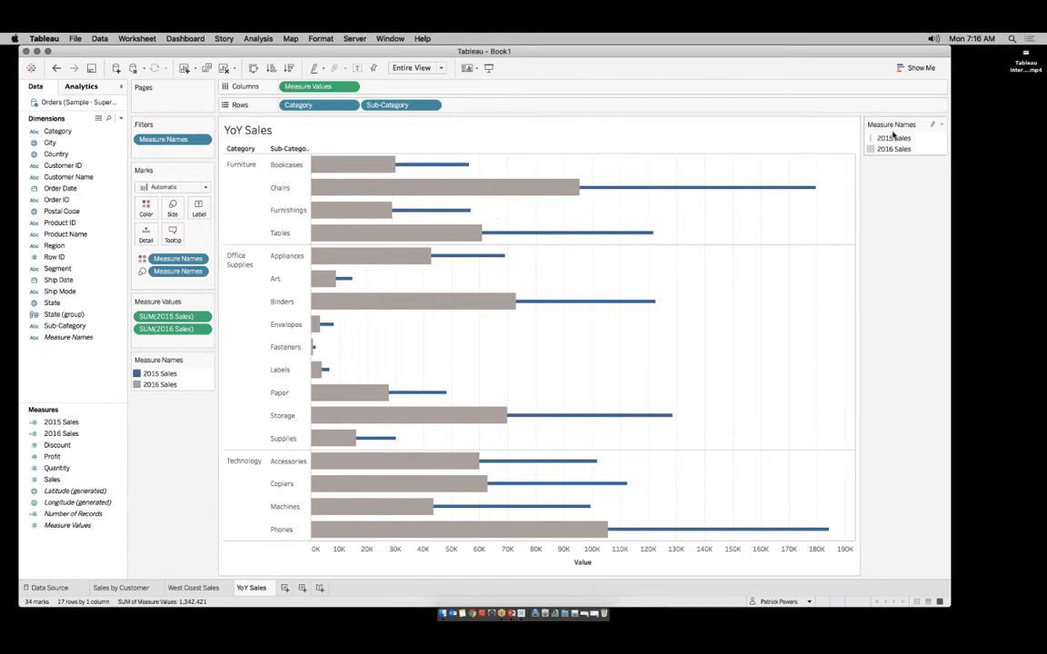
left_click_drag(895, 127, 203, 442)
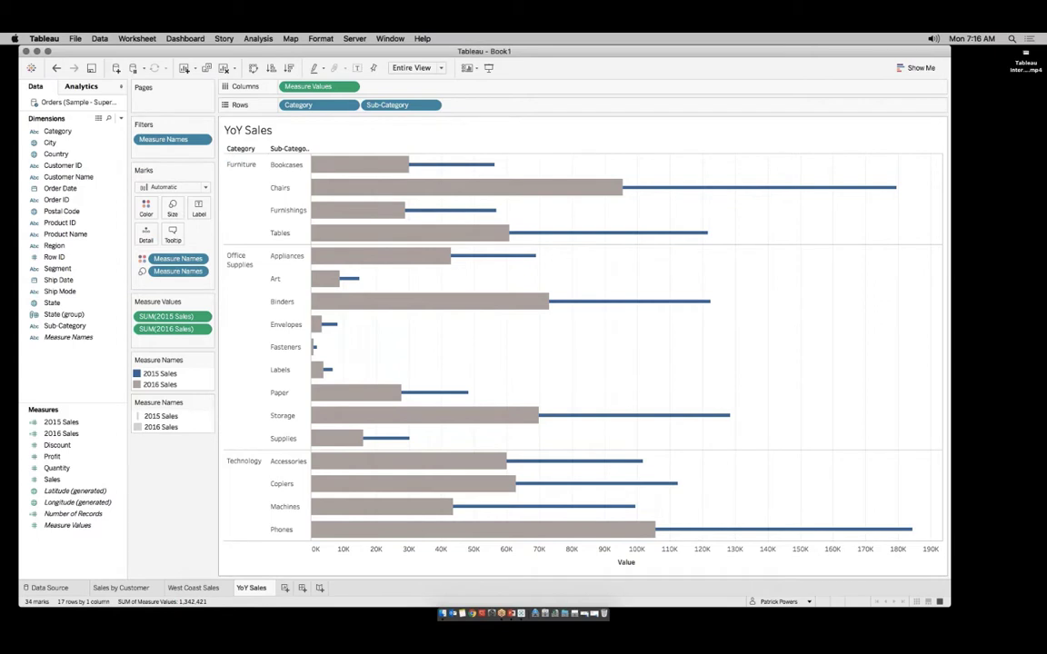
mouse_move(344, 282)
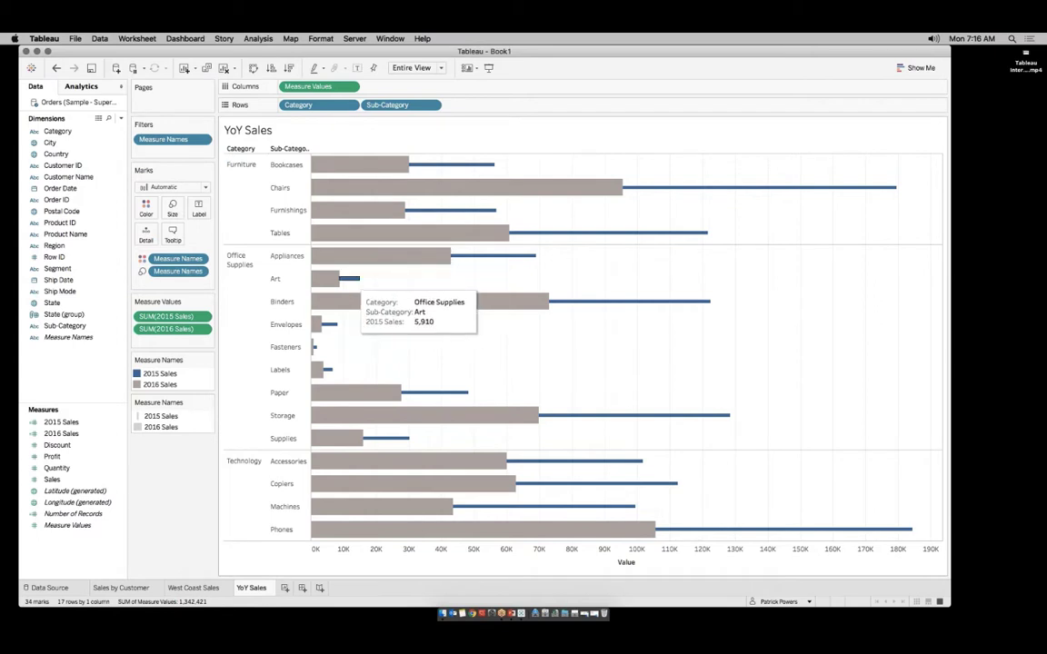
left_click(207, 402)
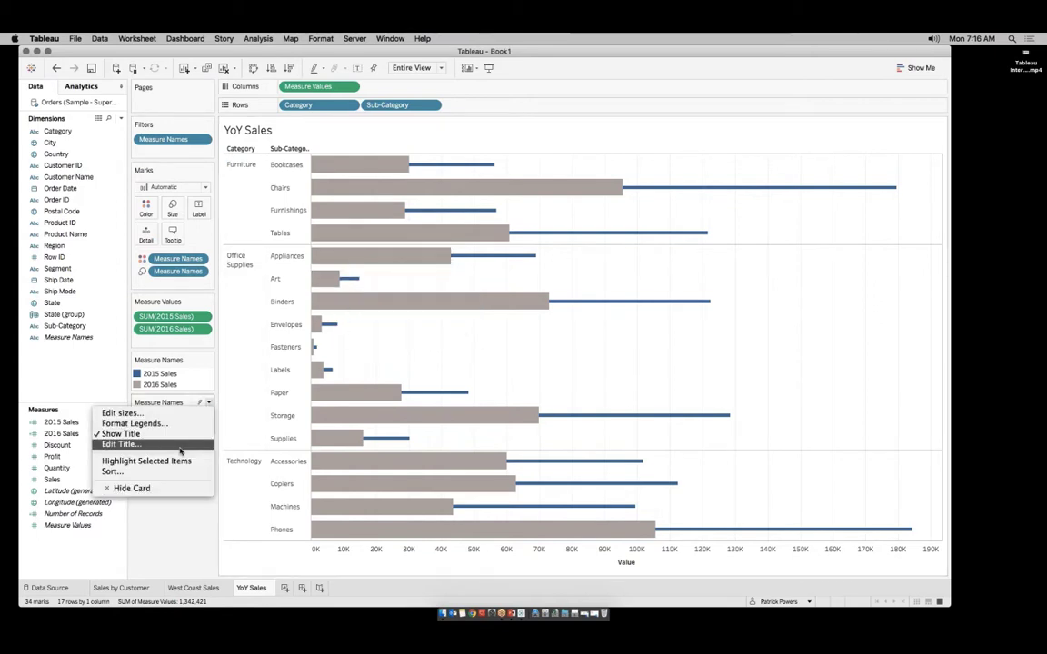
left_click(185, 491)
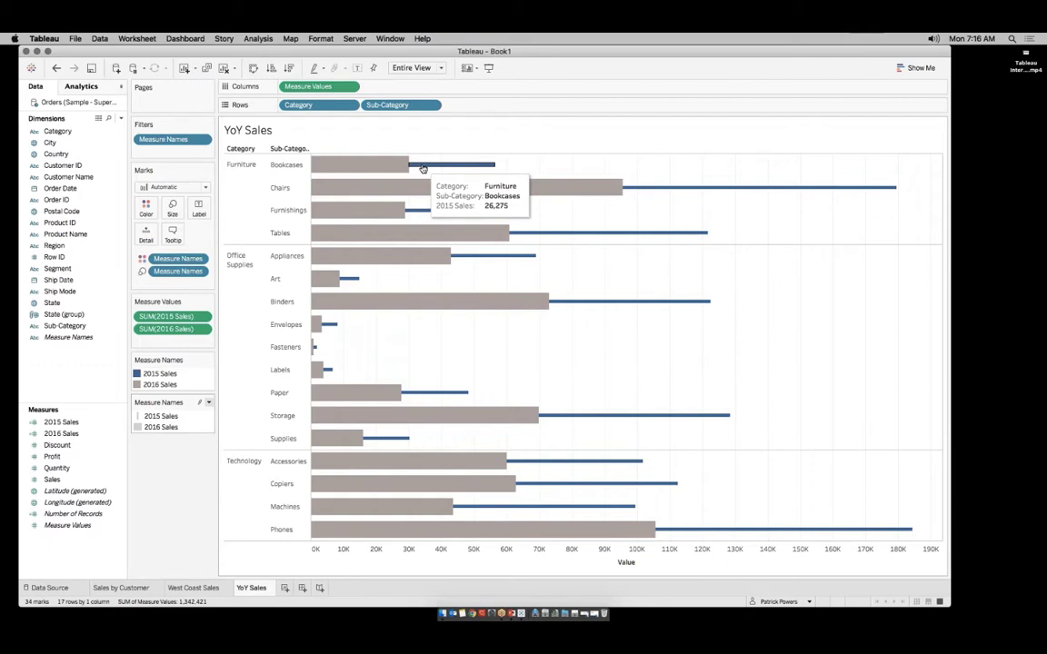
Step: Turn off stacked marks so the two years' bars overlap, and sort the sub-categories in descending order by value
left_click(259, 39)
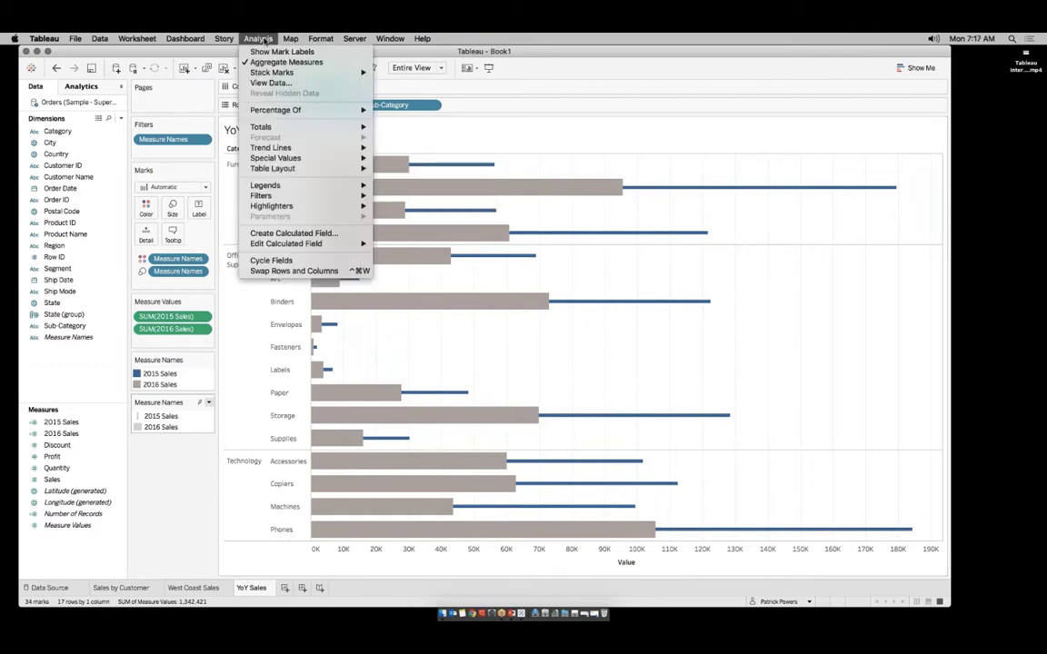
mouse_move(271, 75)
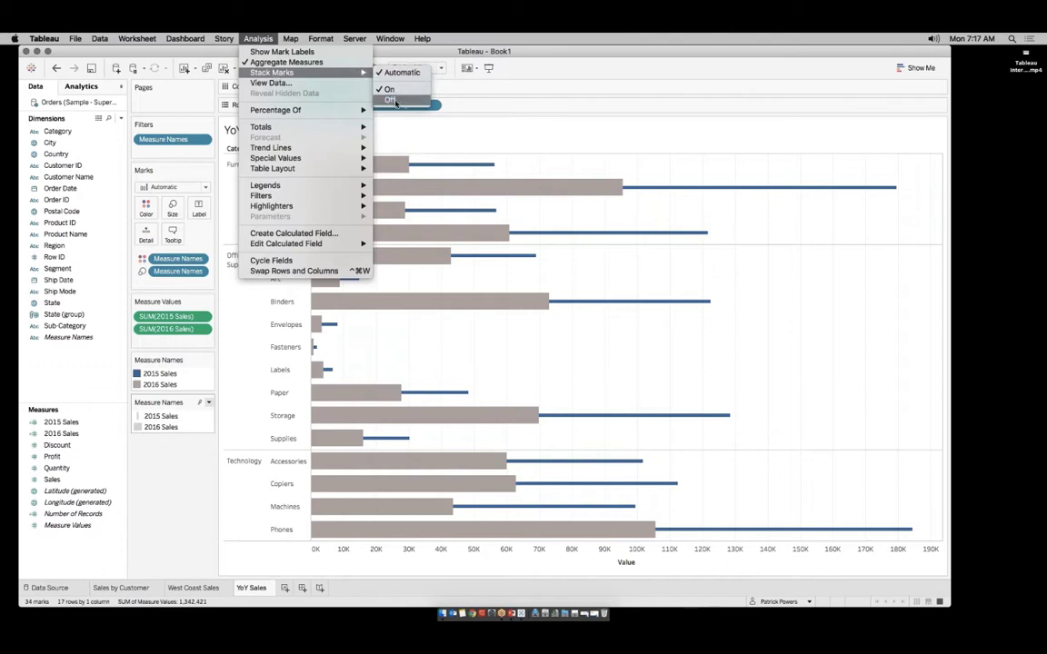
left_click(394, 101)
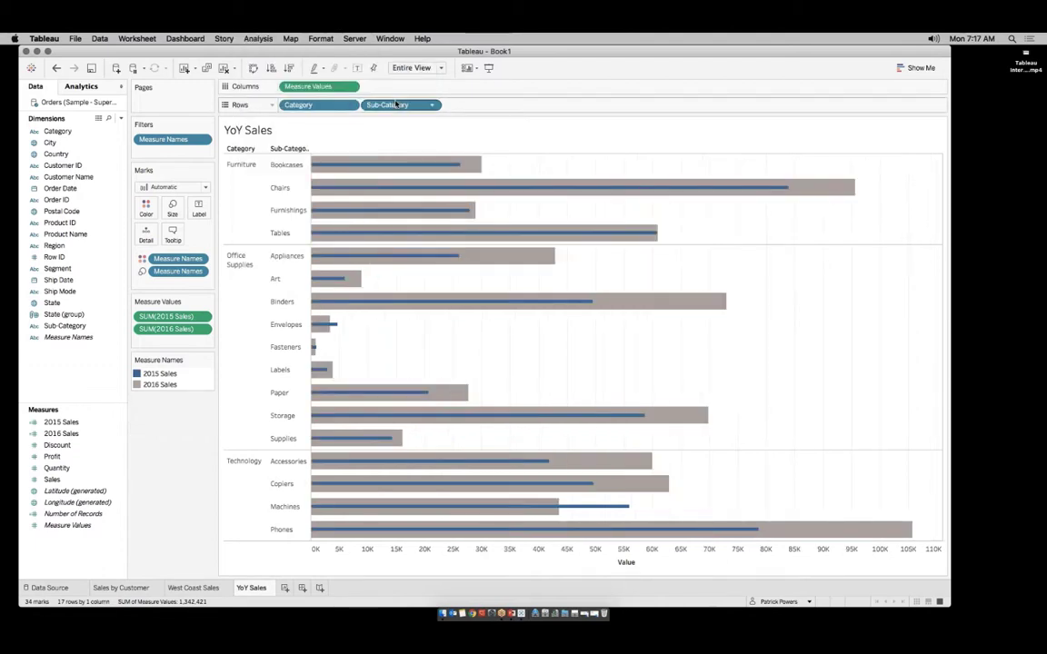
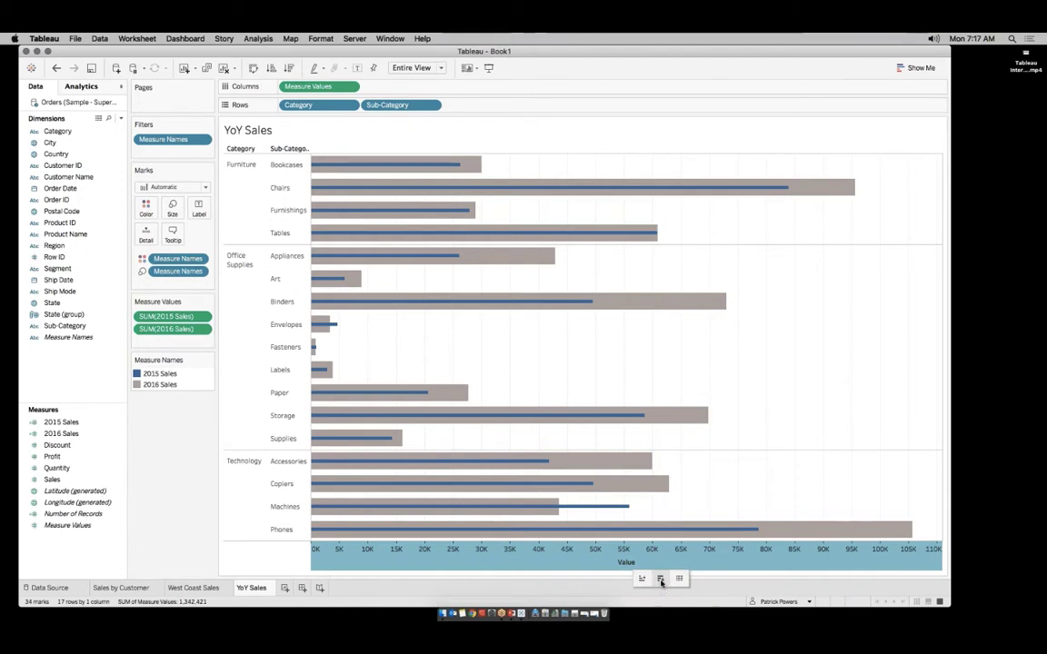
left_click(661, 579)
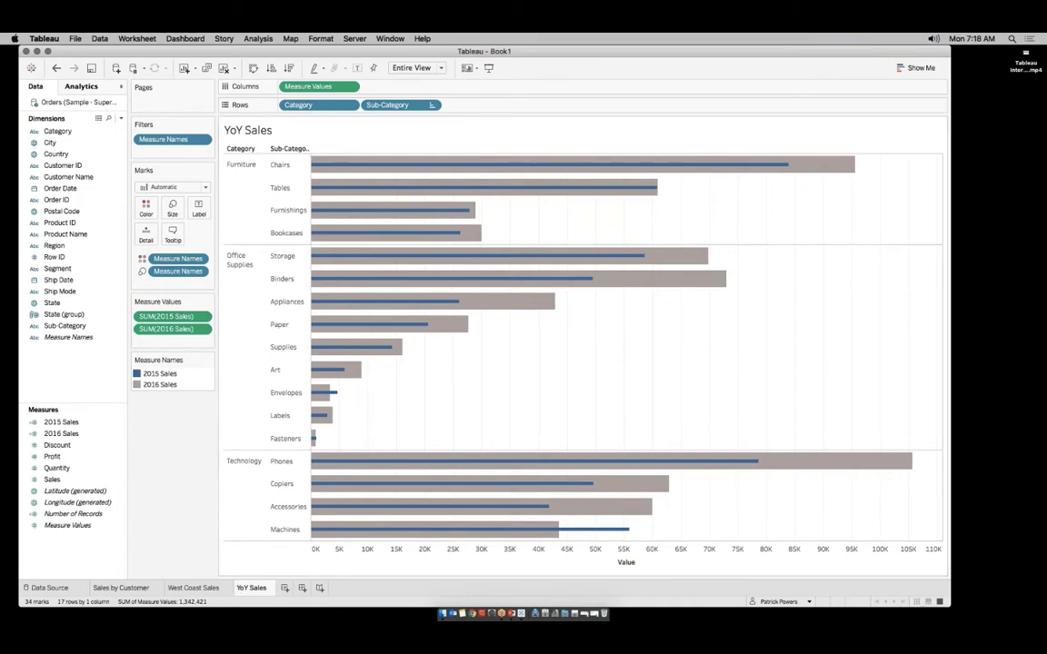
Step: Create a new dashboard and set its size to Automatic
left_click(302, 588)
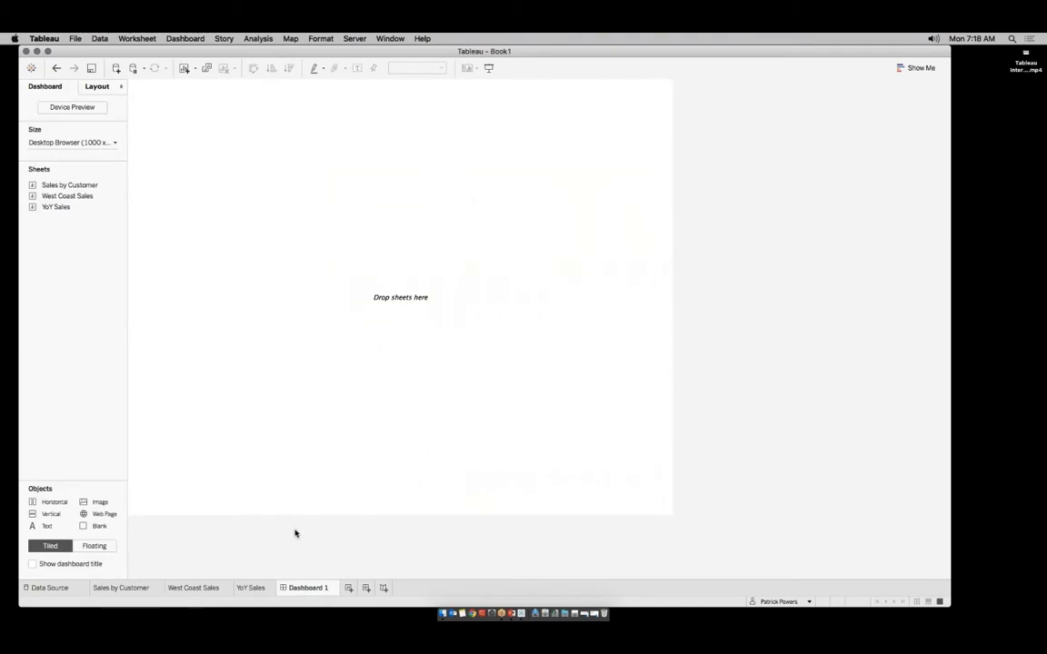
left_click(106, 143)
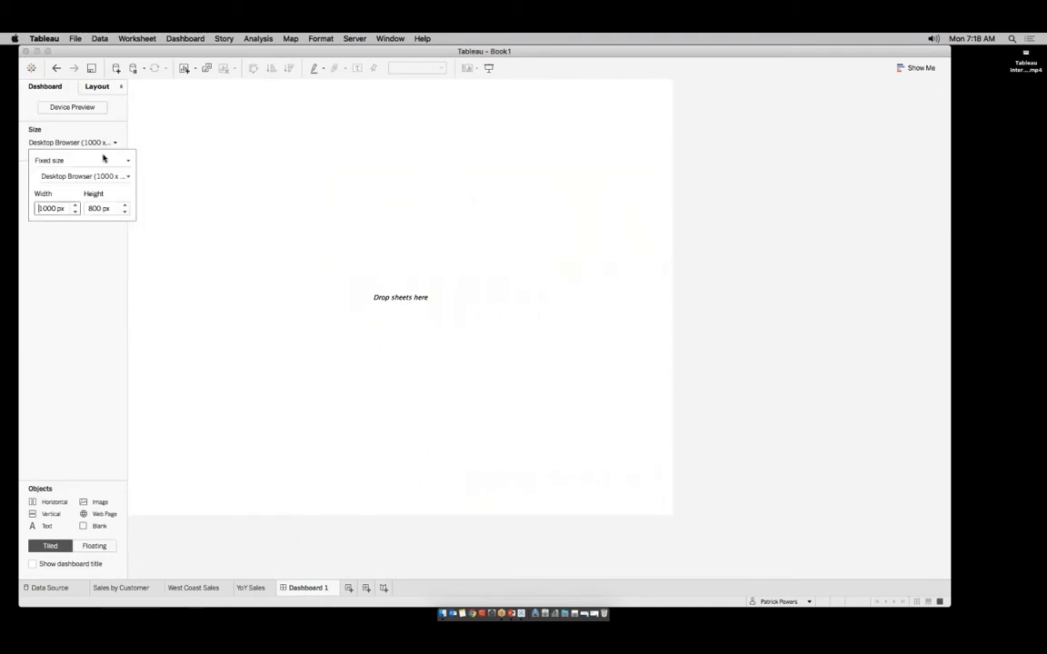
left_click(117, 160)
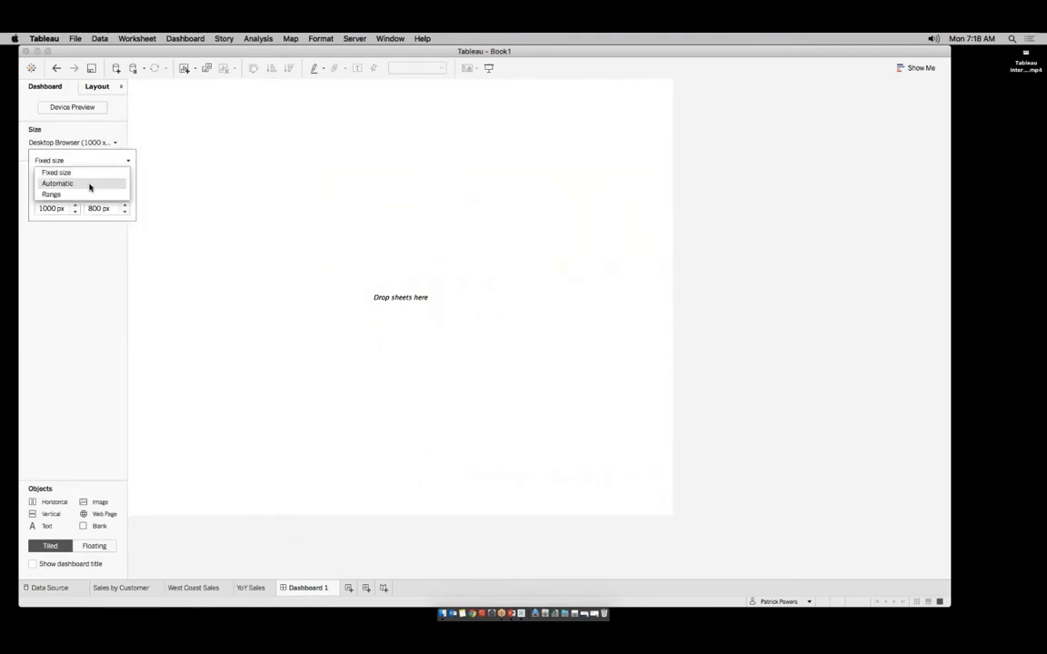
left_click(89, 185)
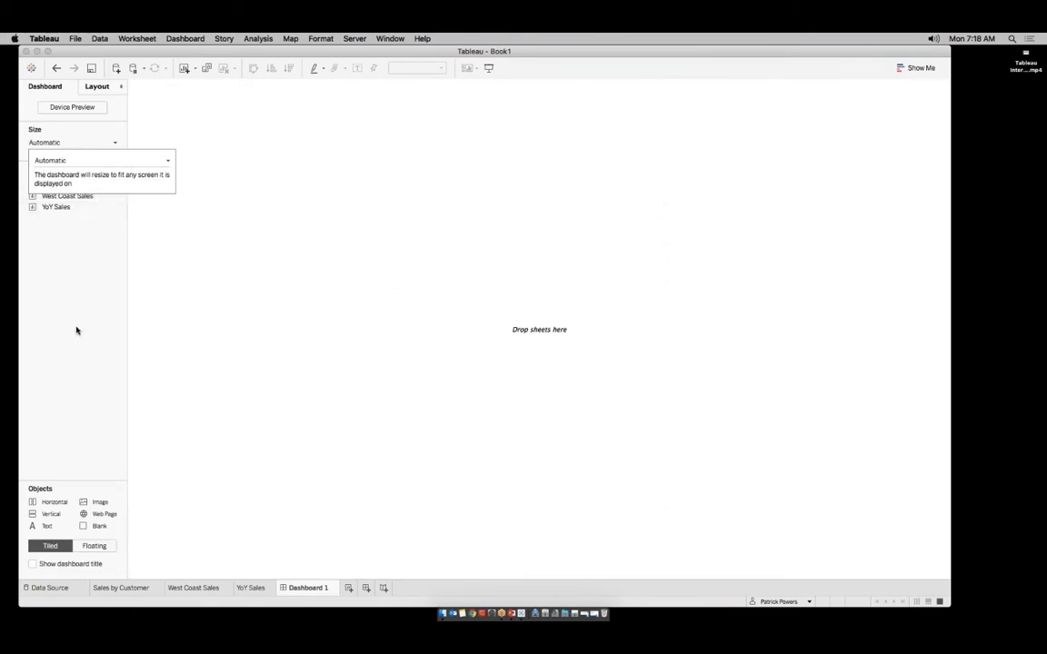
left_click(80, 355)
Step: Place the West Coast Sales sheet on the dashboard and add Sales by Customer beneath it
mouse_move(53, 187)
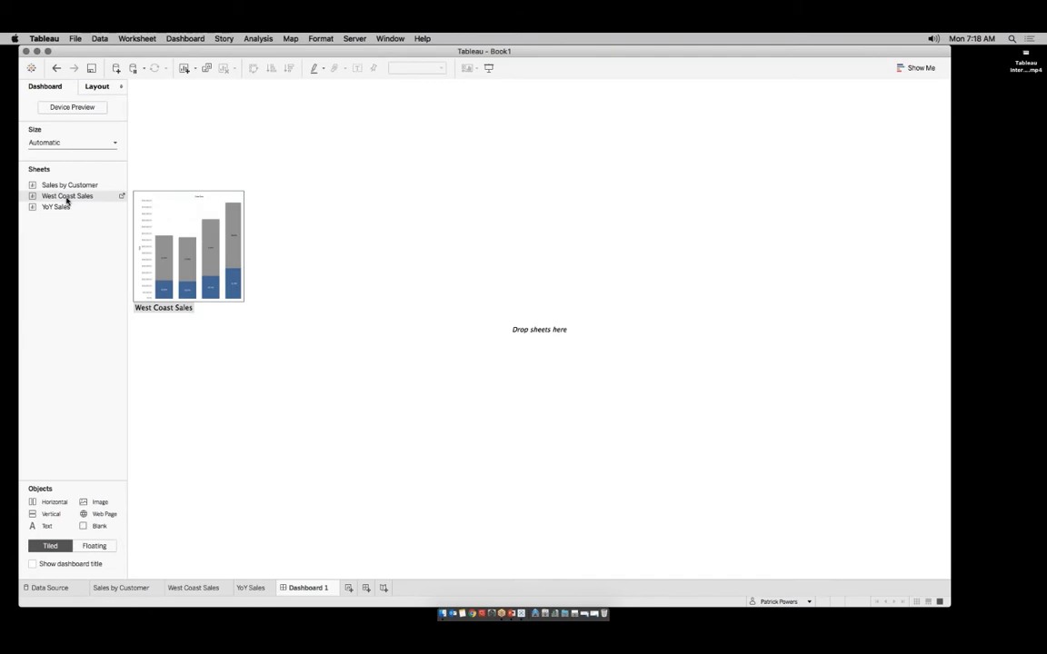
left_click_drag(66, 201, 463, 190)
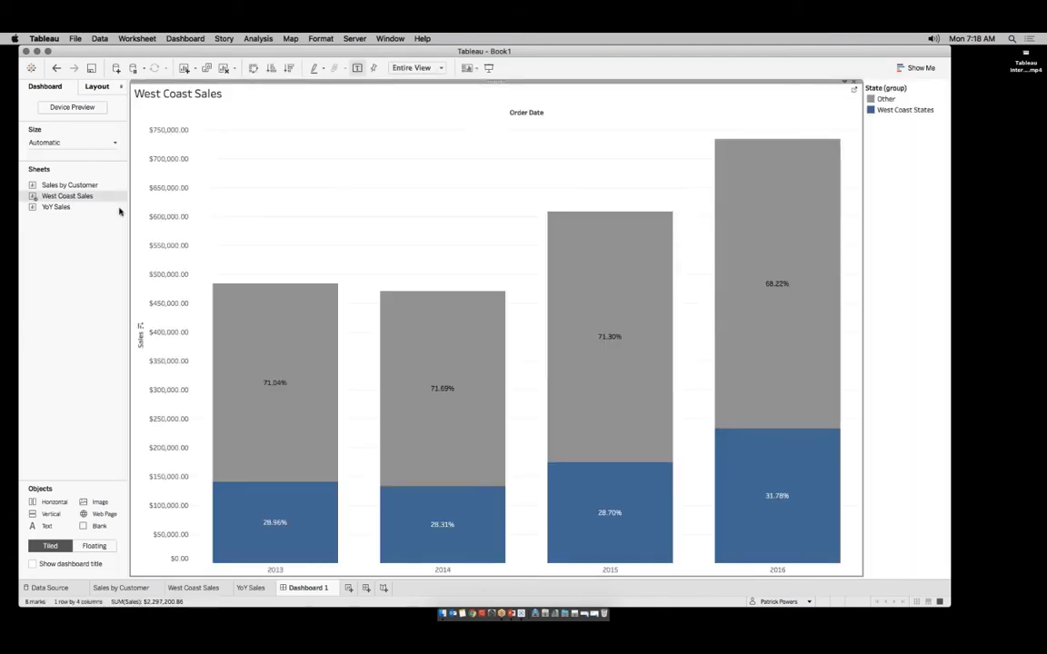
left_click_drag(69, 185, 474, 426)
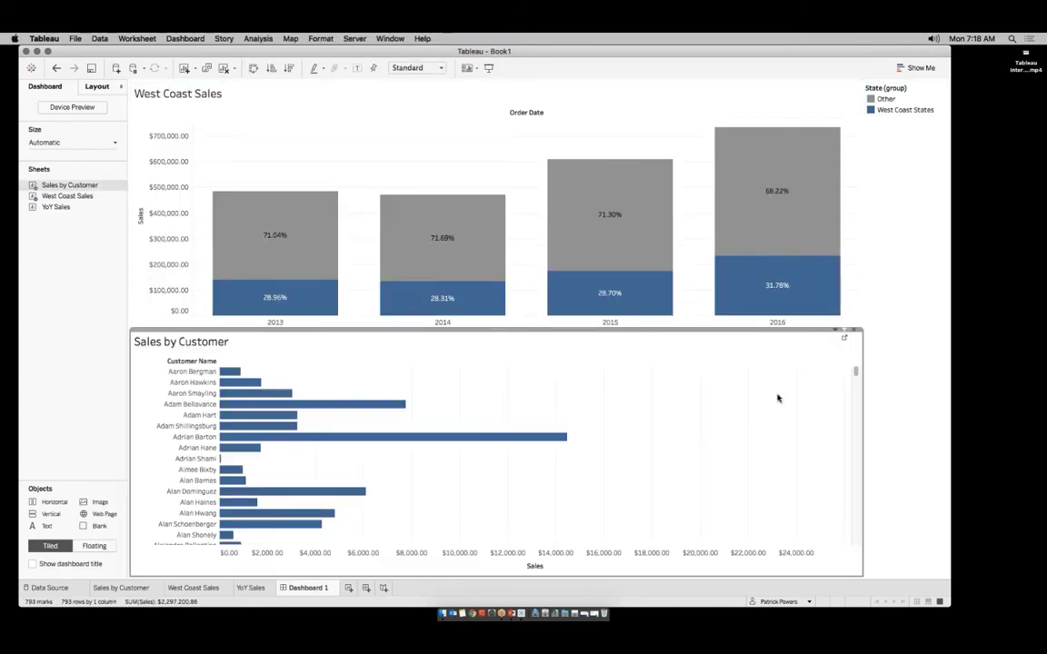
left_click(889, 388)
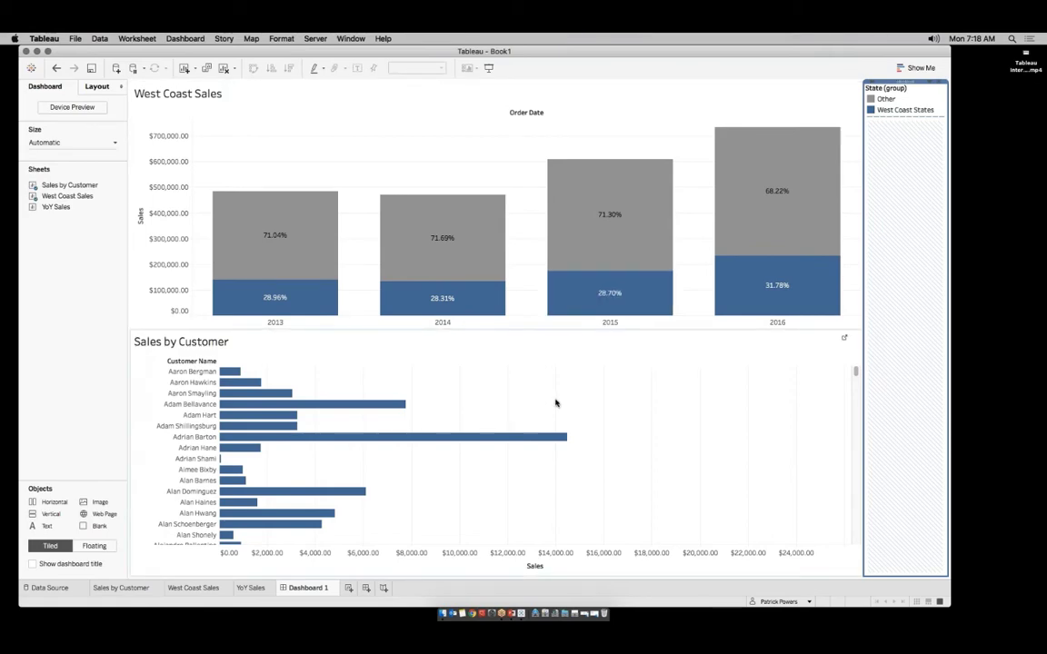
Step: Add the YoY Sales sheet to the dashboard, to the right of Sales by Customer
mouse_move(58, 208)
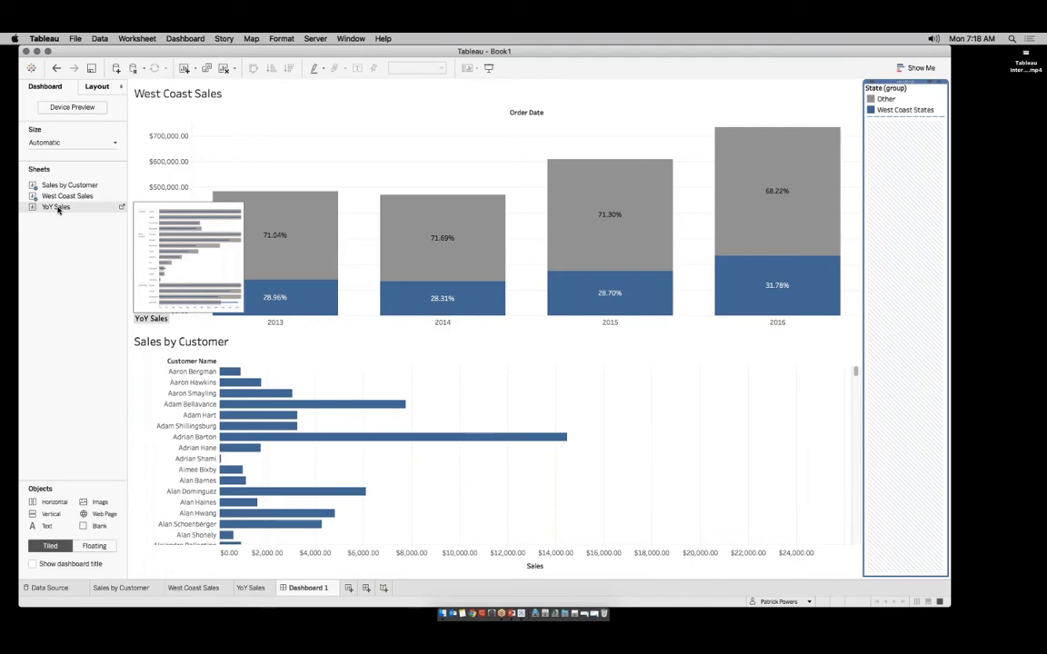
left_click_drag(58, 208, 648, 451)
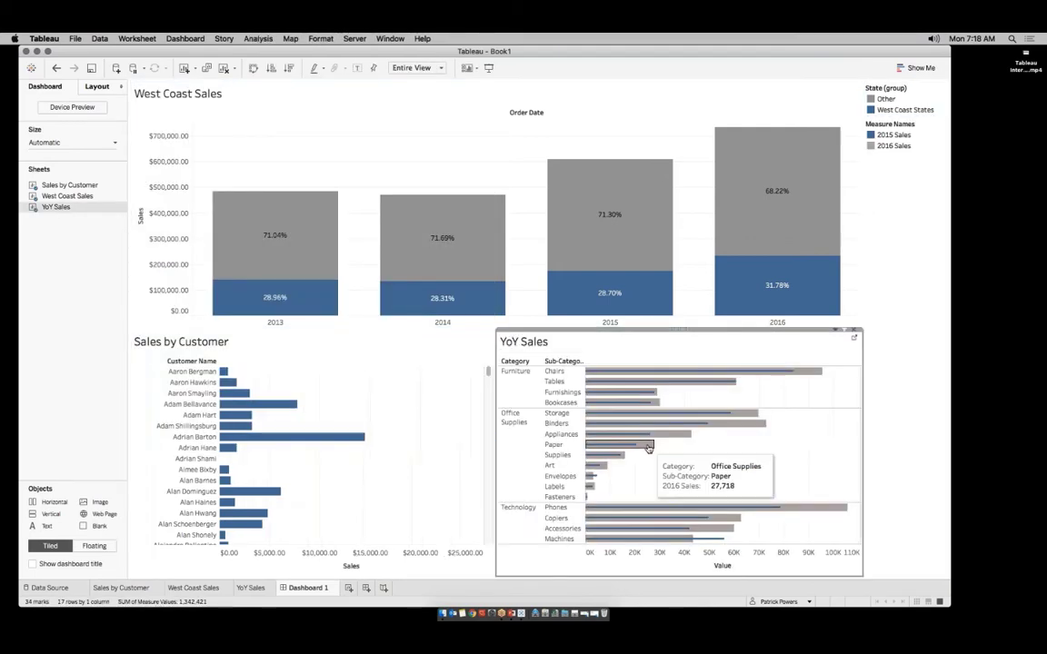
left_click(907, 459)
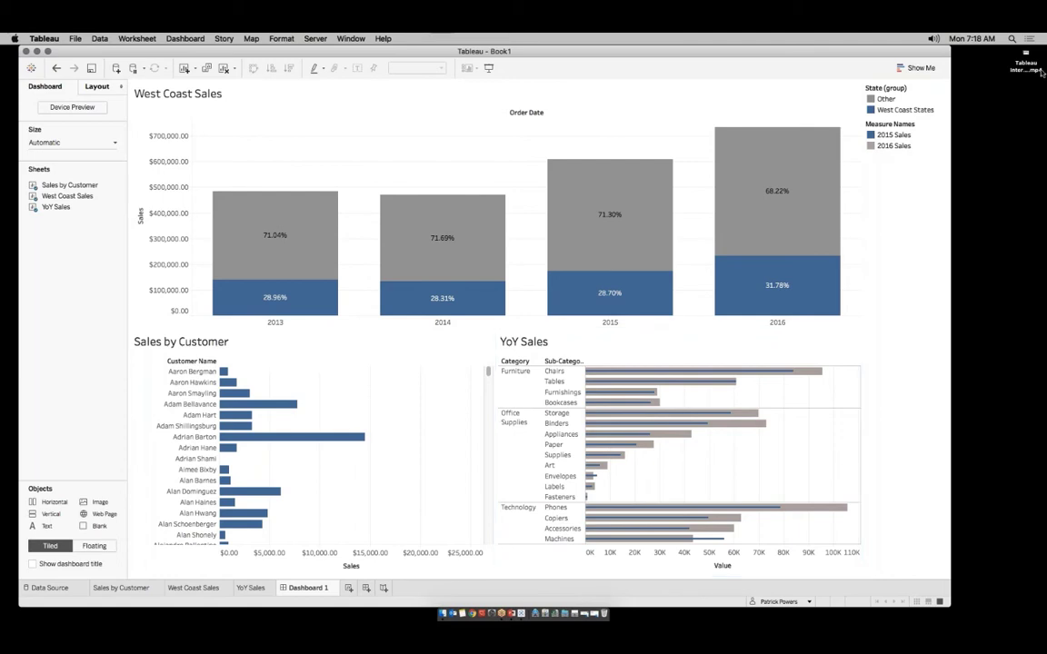
mouse_move(641, 375)
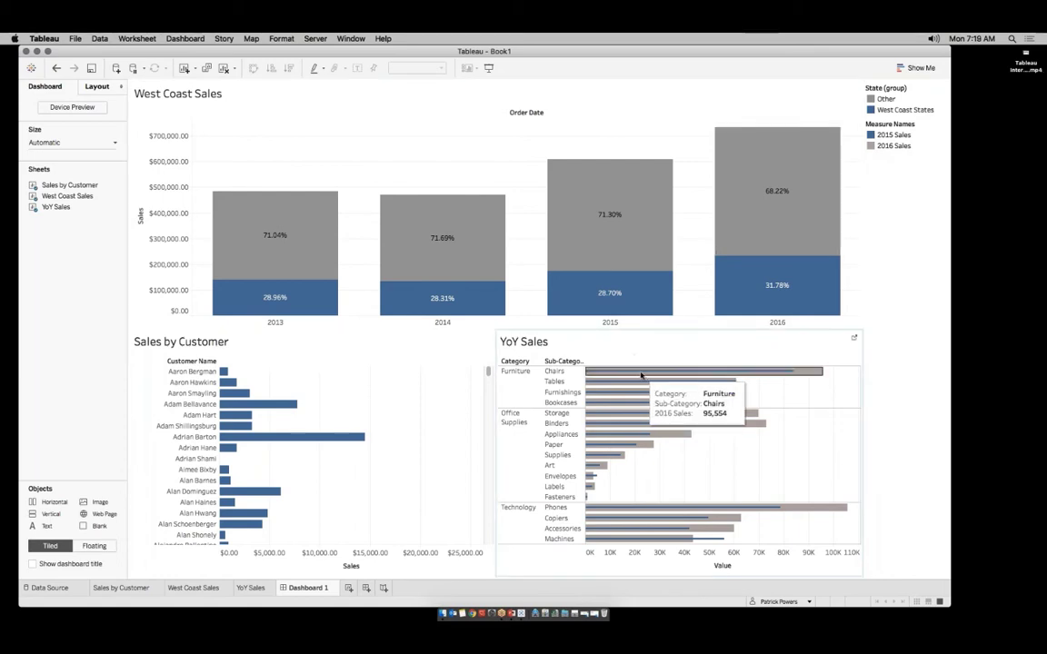